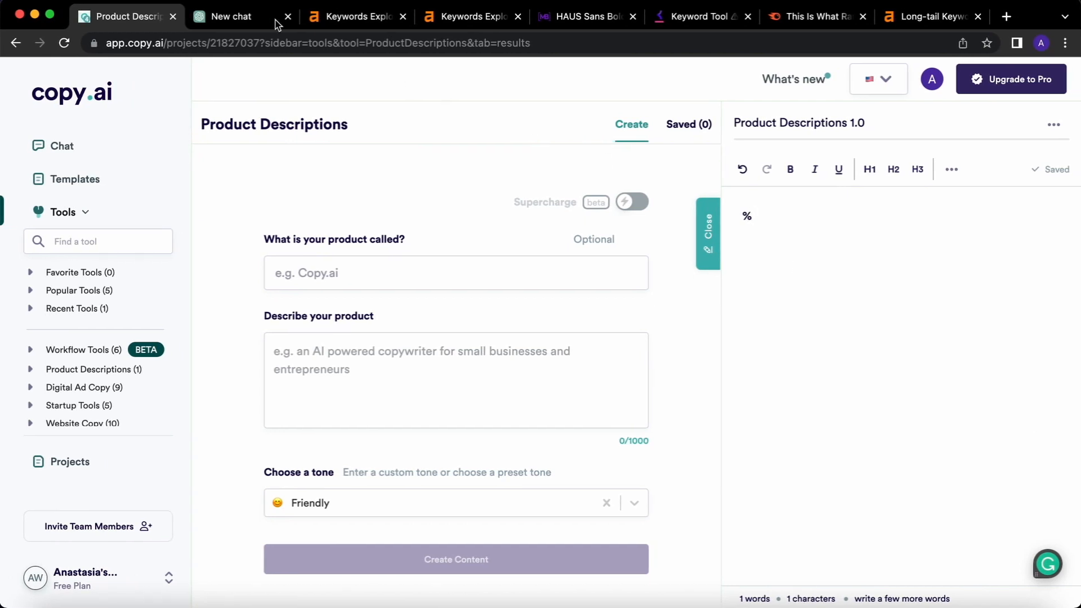
Switch from Copy.ai to the ChatGPT chat in another browser tab
click(233, 17)
Review the Ahrefs Keywords Explorer, Keyword Tool and Semrush keyword checker pages in turn
click(337, 16)
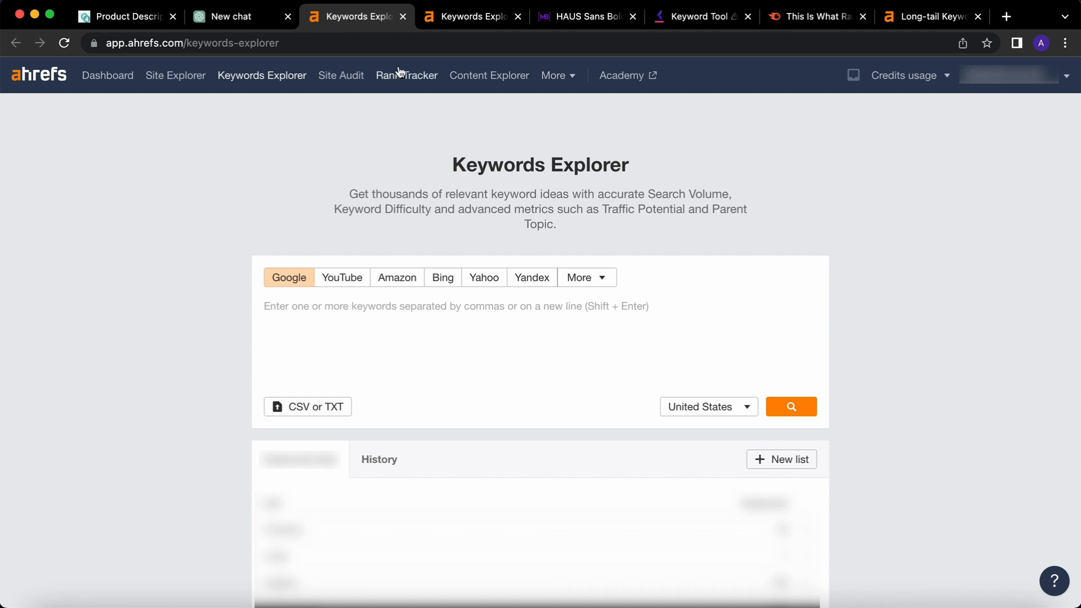
drag(451, 165, 621, 169)
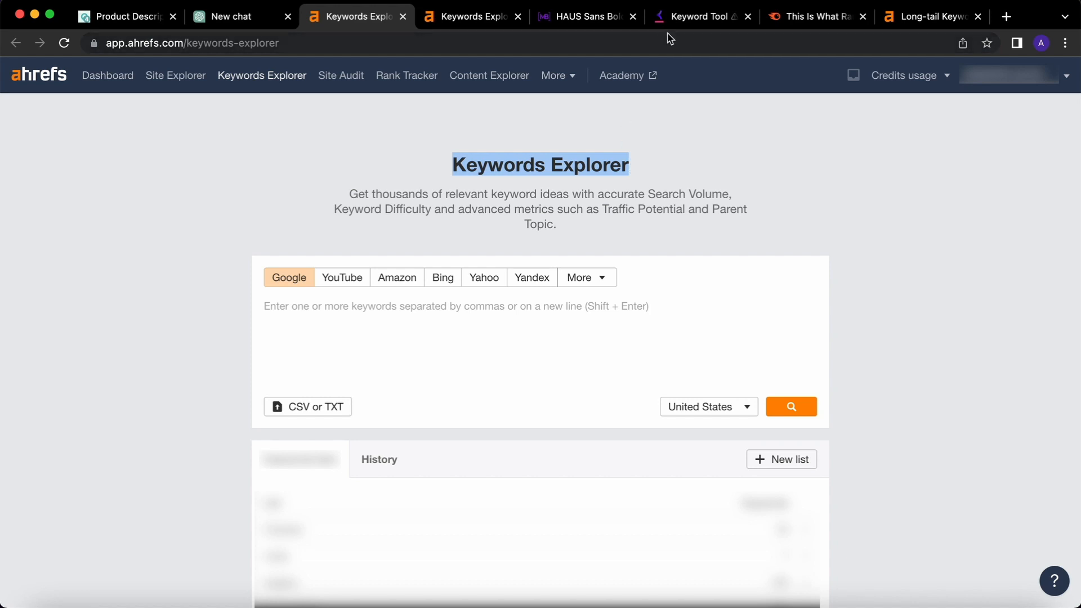
click(693, 17)
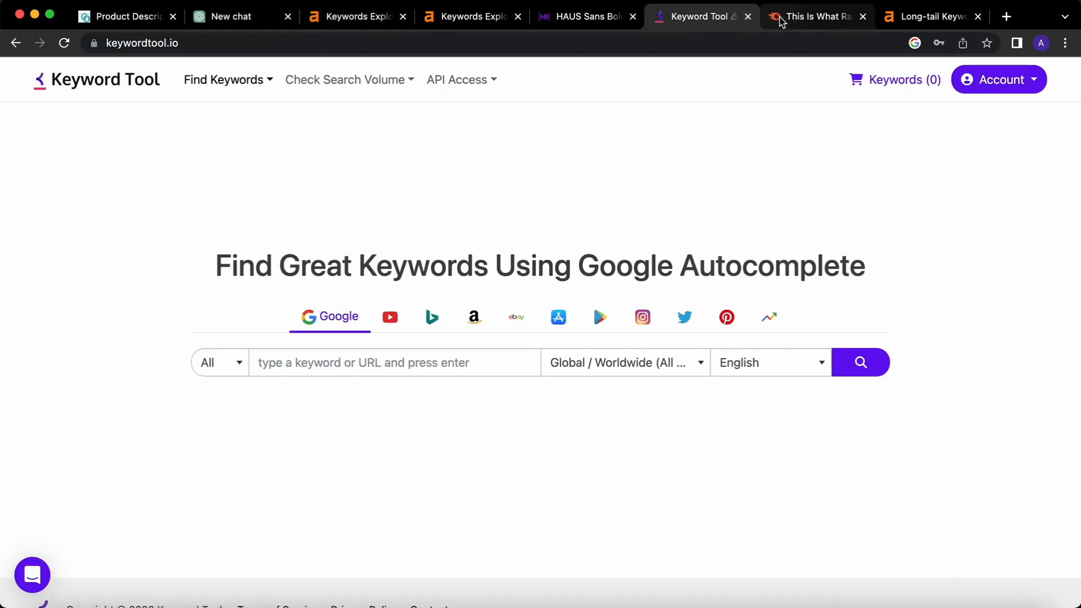
click(811, 16)
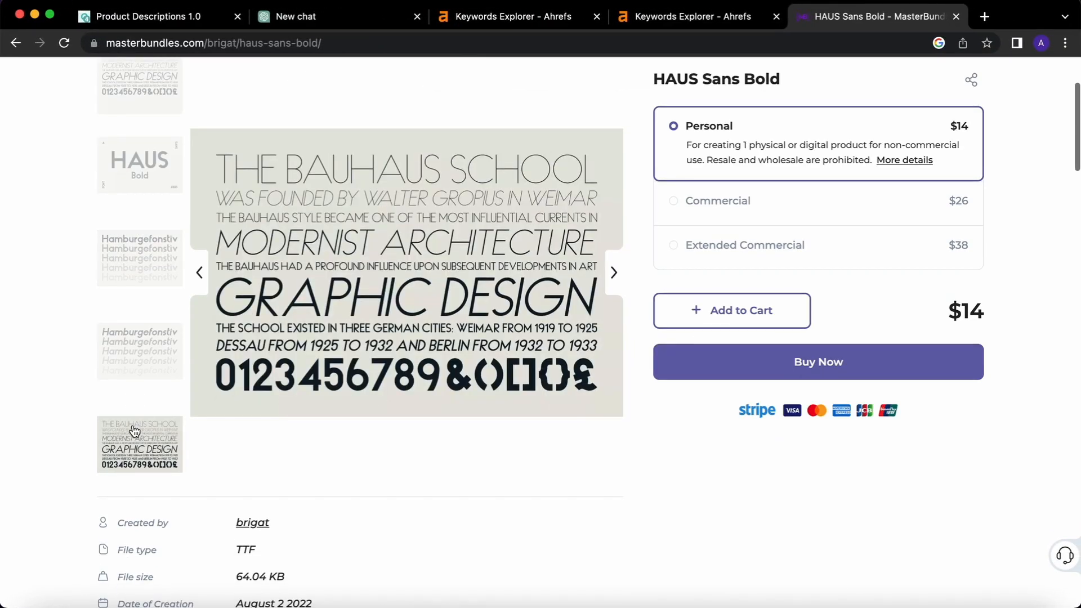
scroll(132, 424, down, 3)
scroll(133, 423, down, 2)
scroll(133, 424, down, 1)
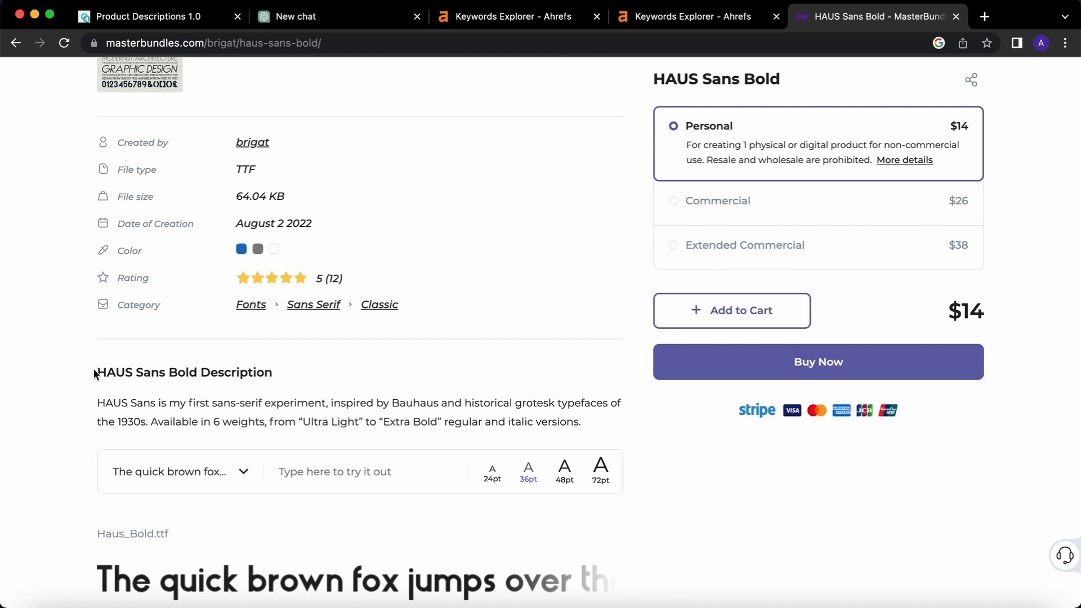
Read the HAUS Sans Bold font description on its MasterBundles product page
drag(93, 373, 302, 377)
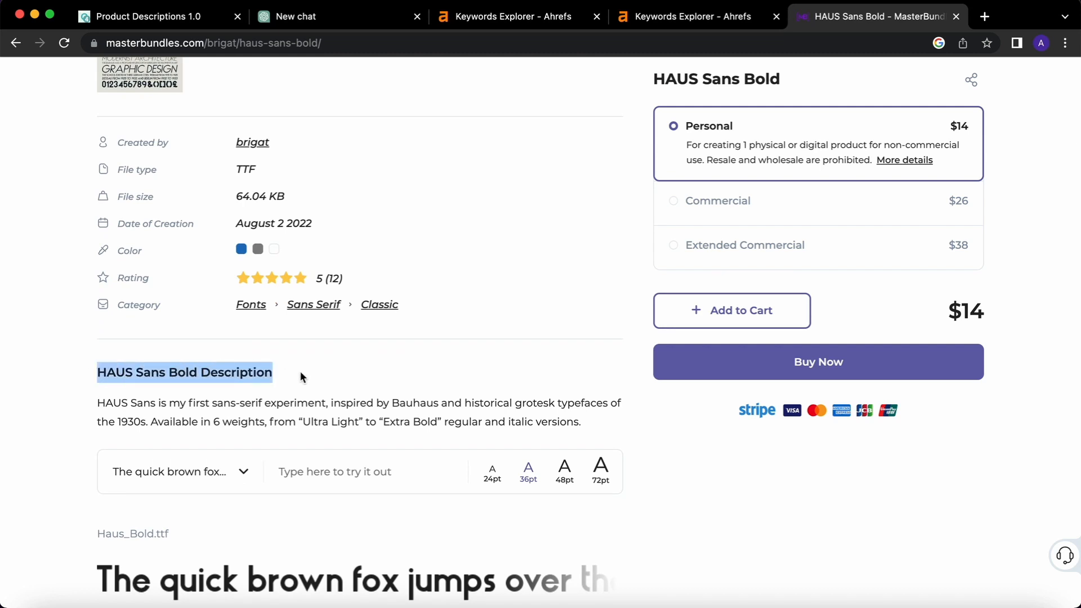
scroll(301, 377, down, 3)
scroll(301, 377, down, 2)
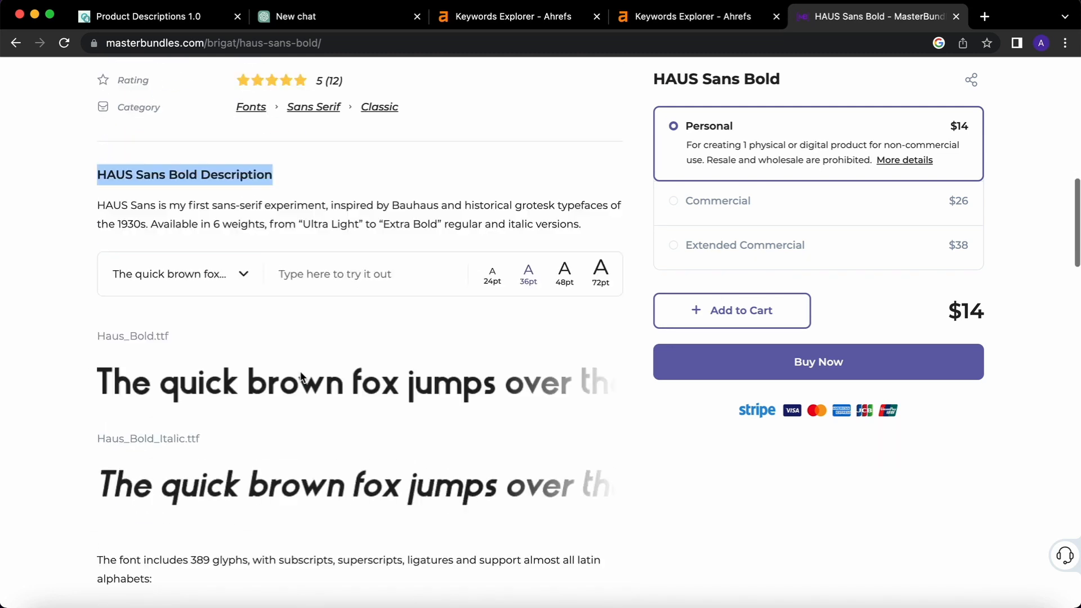
scroll(301, 377, down, 1)
scroll(301, 377, down, 3)
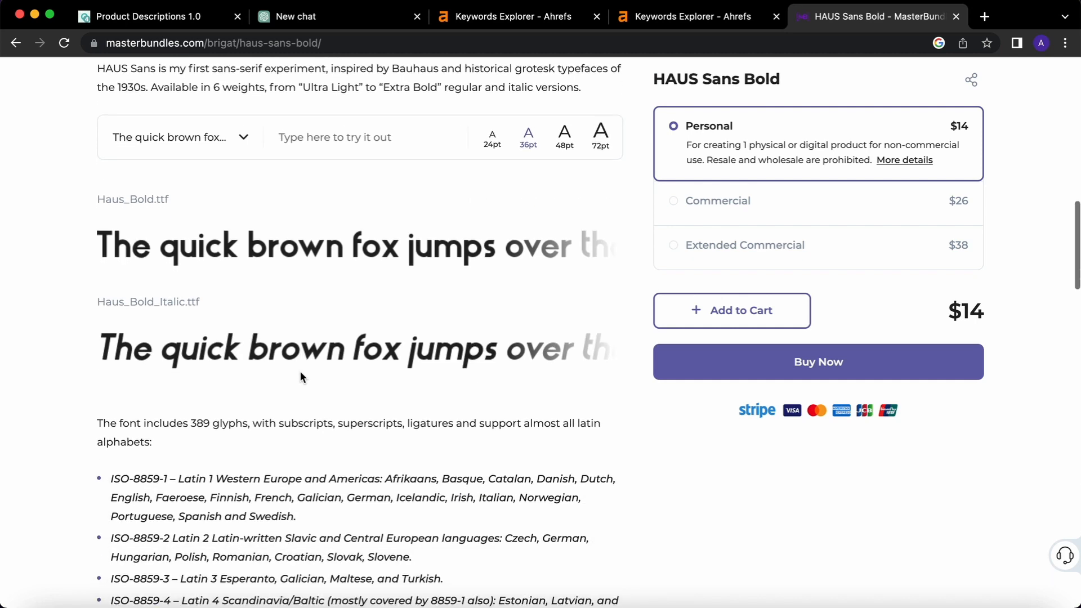
scroll(299, 371, down, 2)
scroll(300, 370, down, 1)
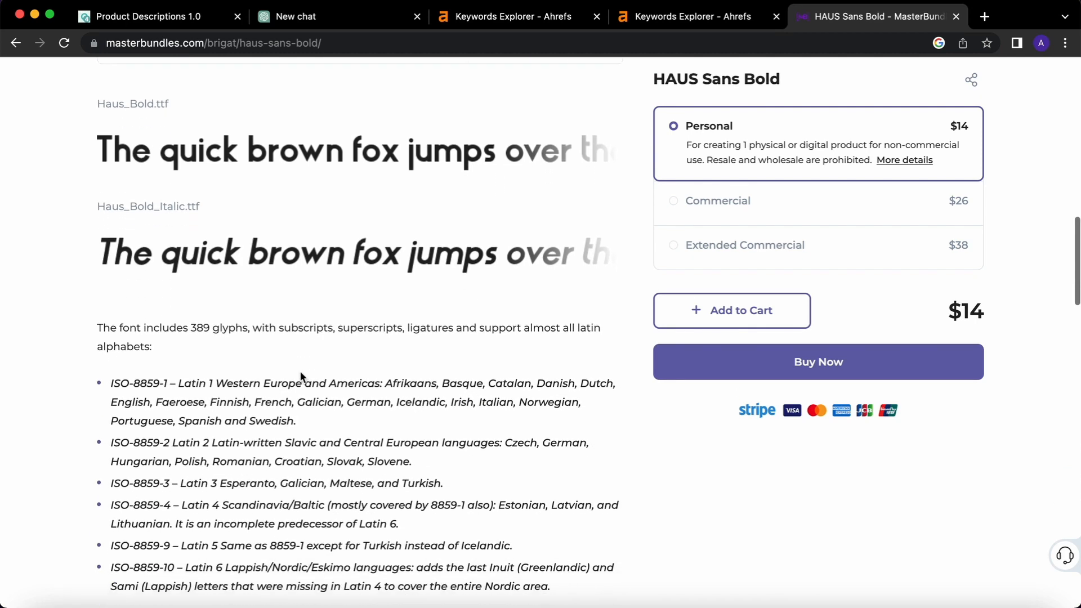
scroll(302, 376, down, 2)
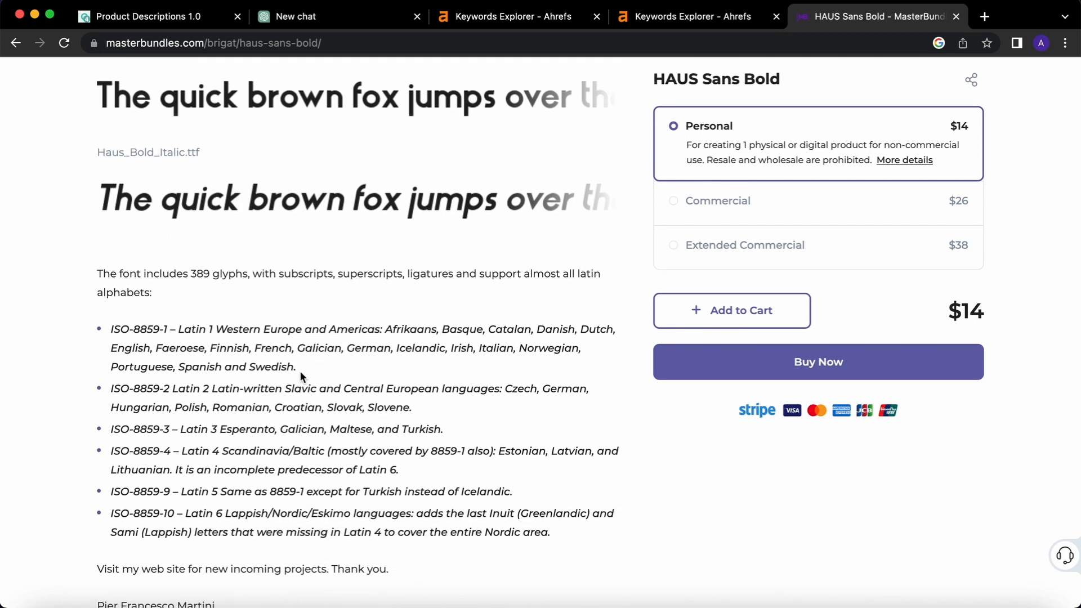
scroll(300, 371, down, 1)
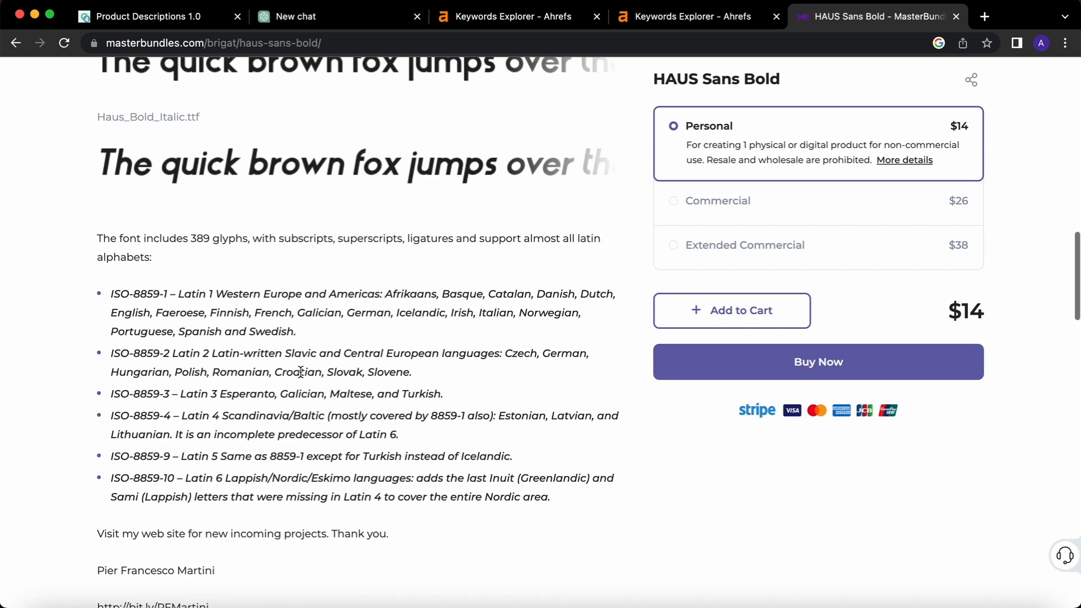
scroll(300, 370, down, 1)
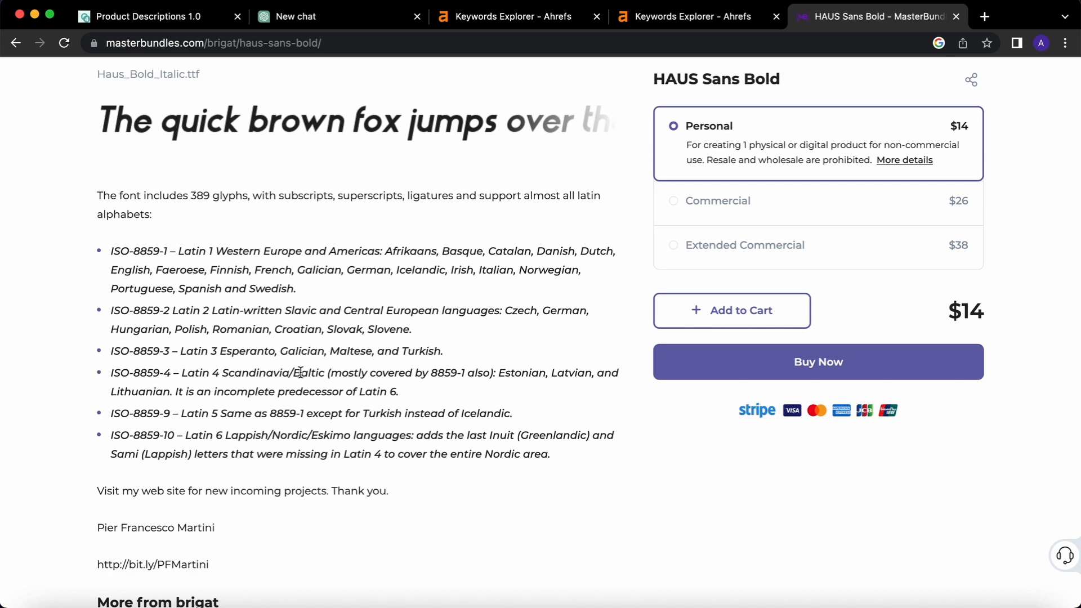
scroll(299, 372, up, 2)
scroll(304, 276, up, 3)
scroll(303, 275, up, 5)
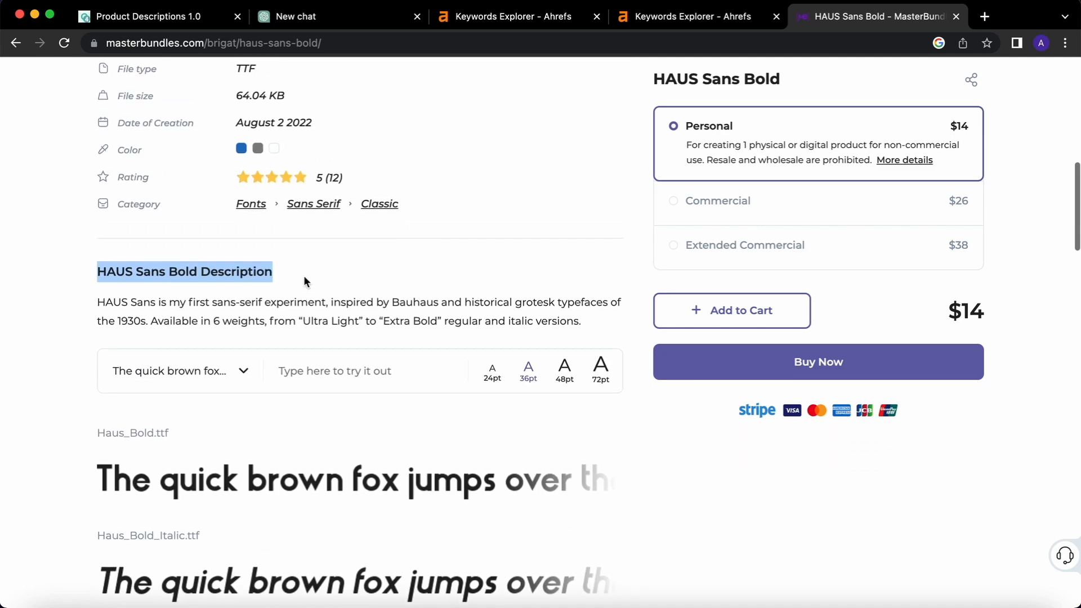
scroll(303, 275, up, 3)
scroll(303, 275, up, 2)
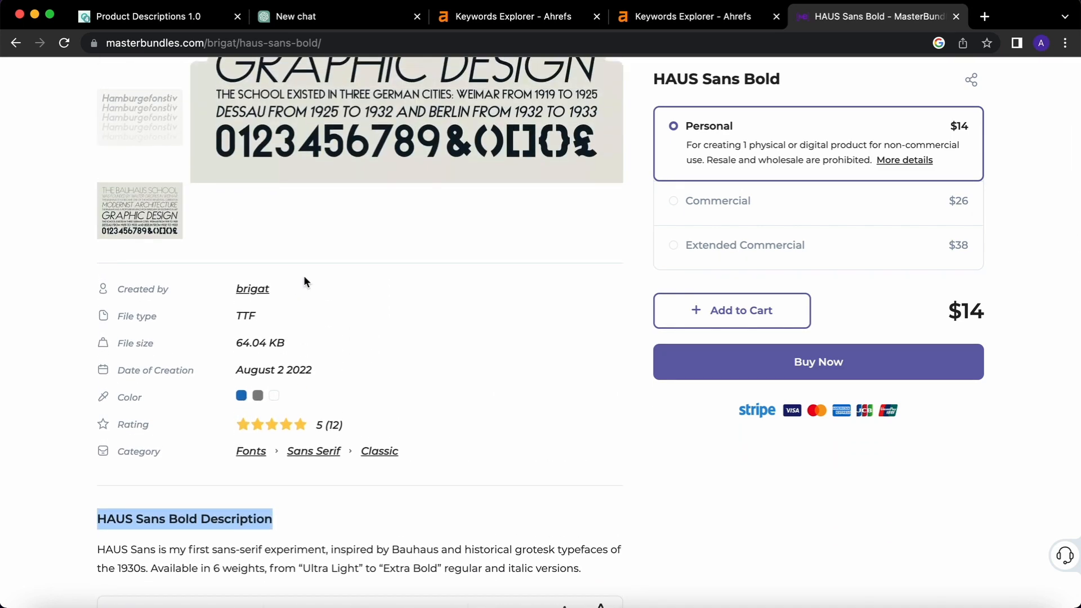
scroll(304, 276, up, 1)
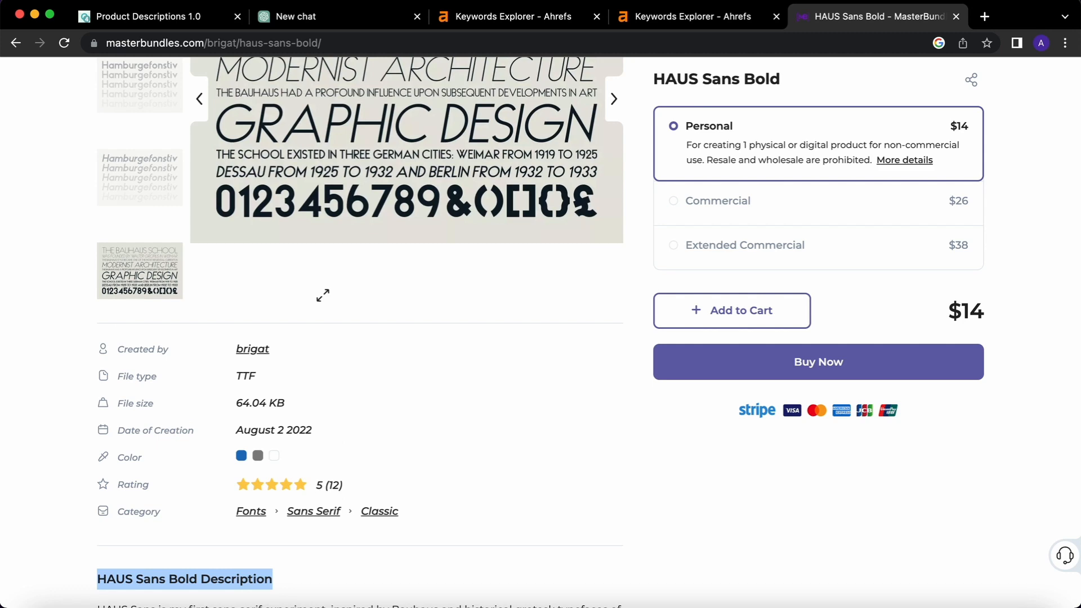
scroll(323, 295, up, 1)
scroll(322, 295, up, 1)
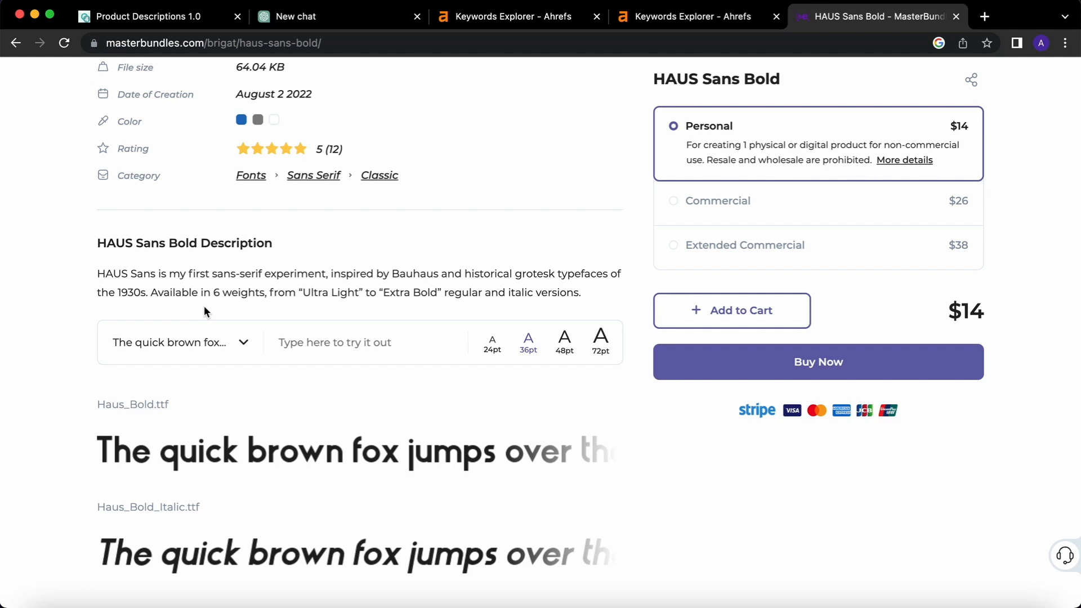
drag(80, 242, 288, 246)
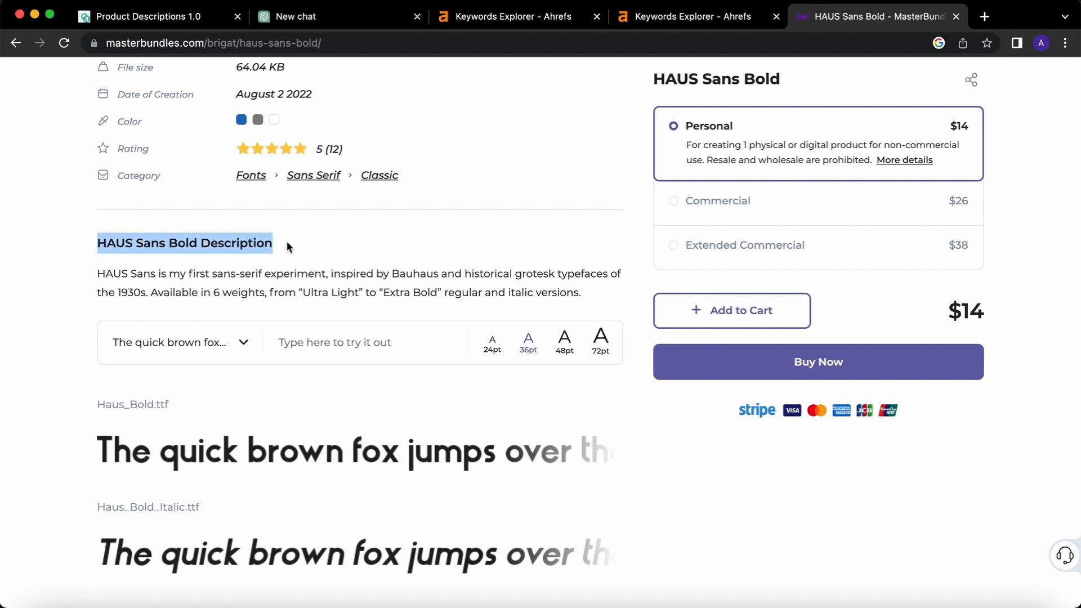
click(286, 241)
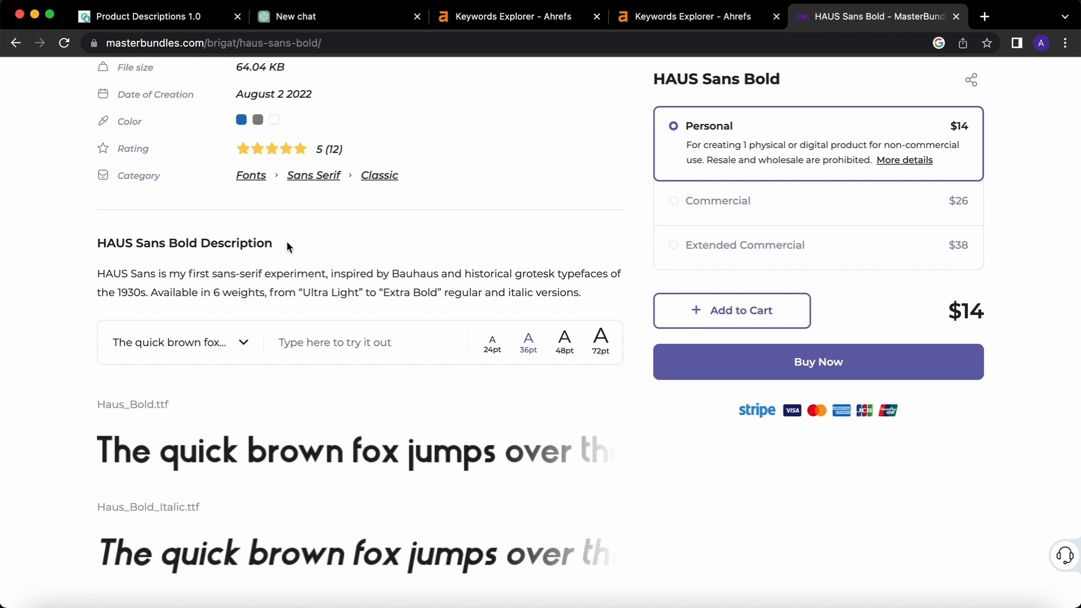
Return to Copy.ai and expand the Product Descriptions group of tools
click(147, 16)
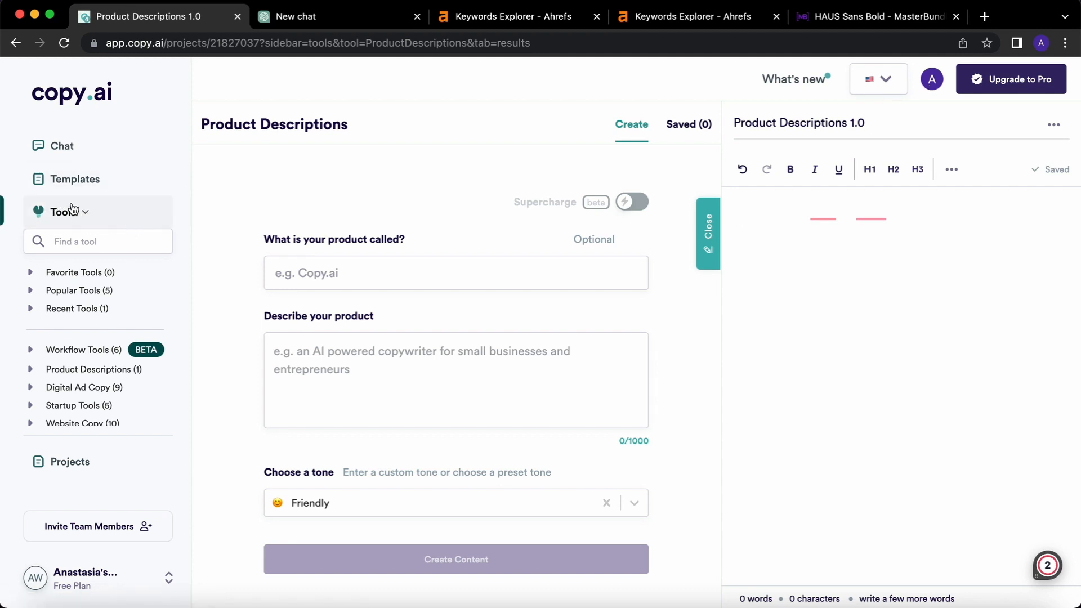
click(63, 371)
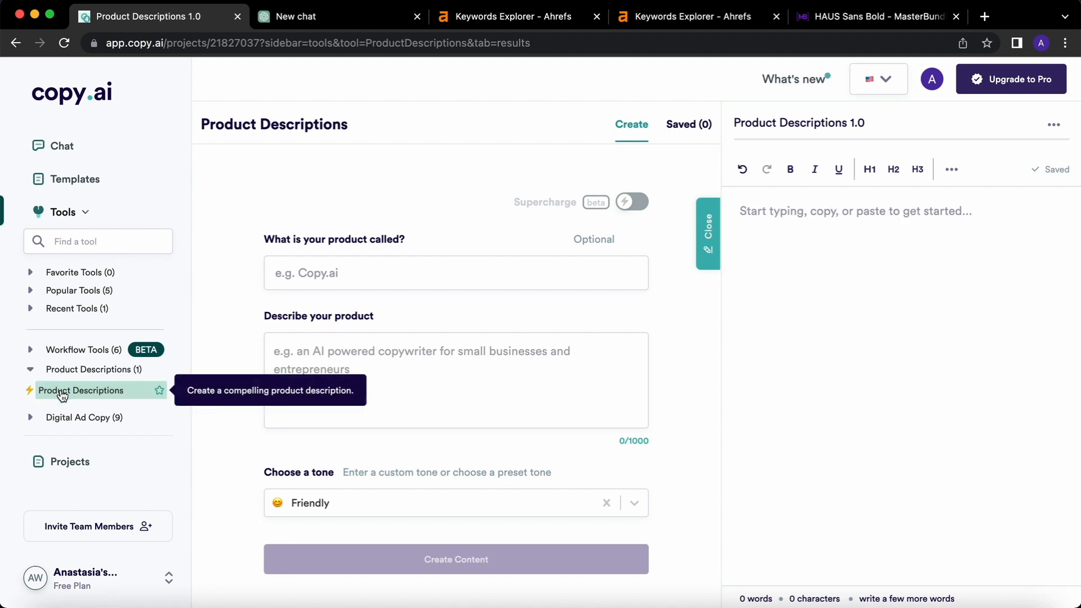
Paste the two-paragraph Ultimate Christmas Fonts bundle description into the Product Descriptions form
click(62, 392)
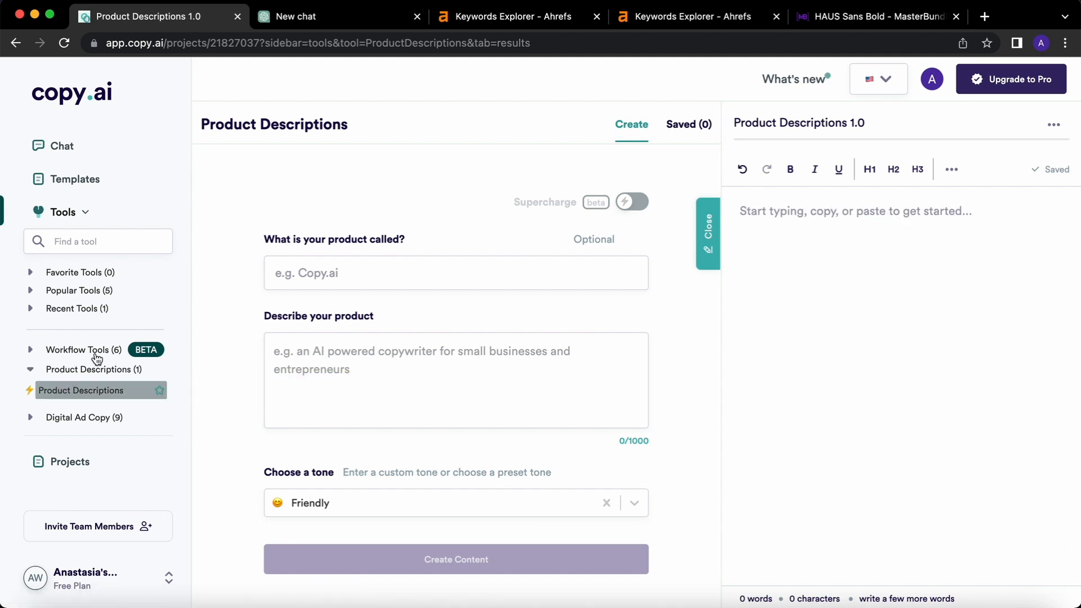
drag(201, 124, 382, 123)
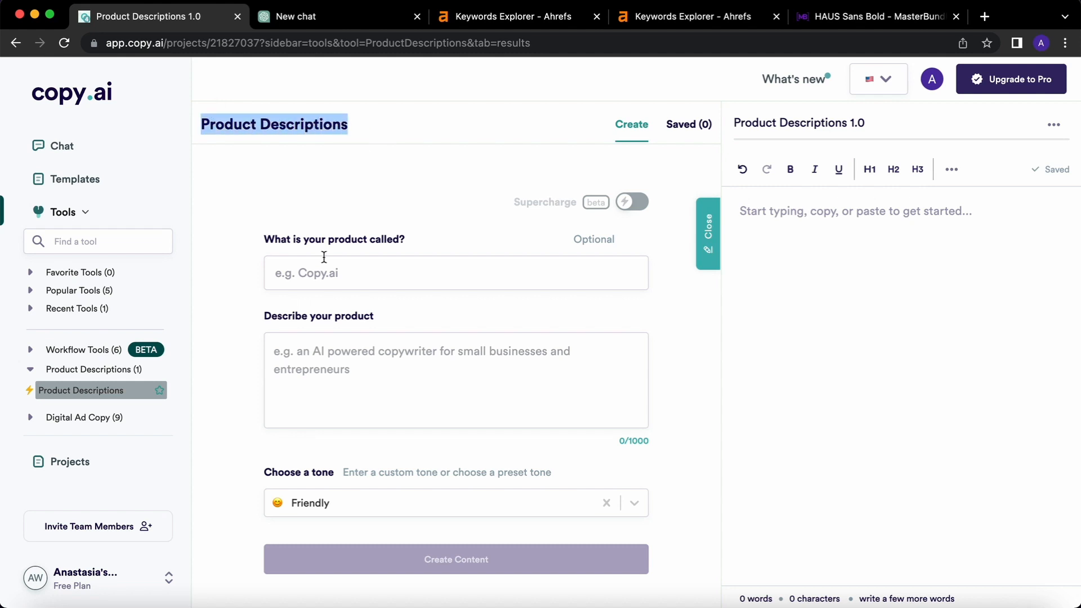
scroll(284, 248, down, 2)
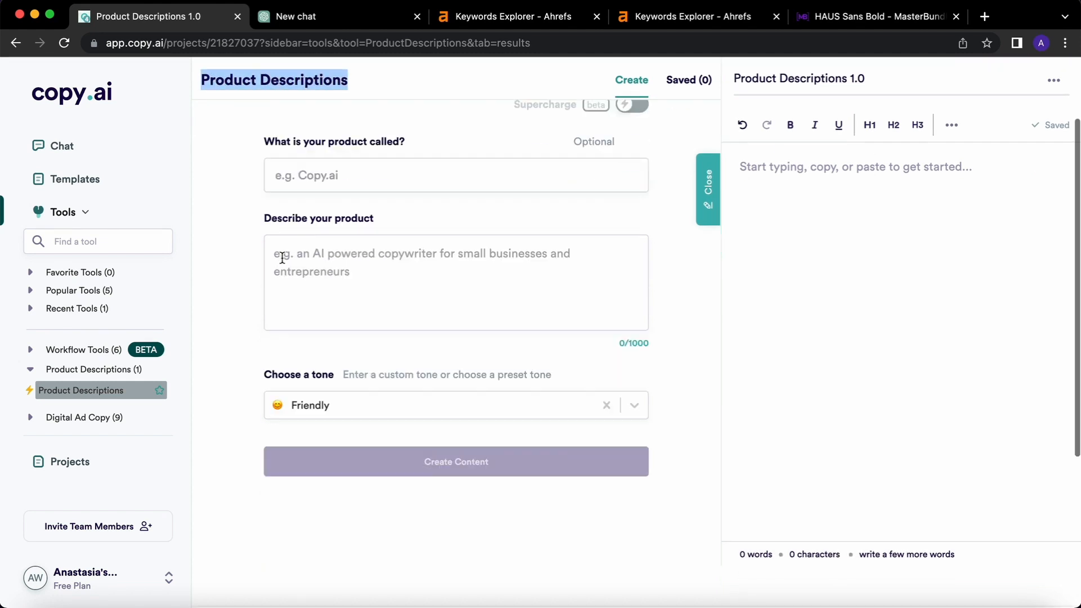
scroll(284, 249, up, 1)
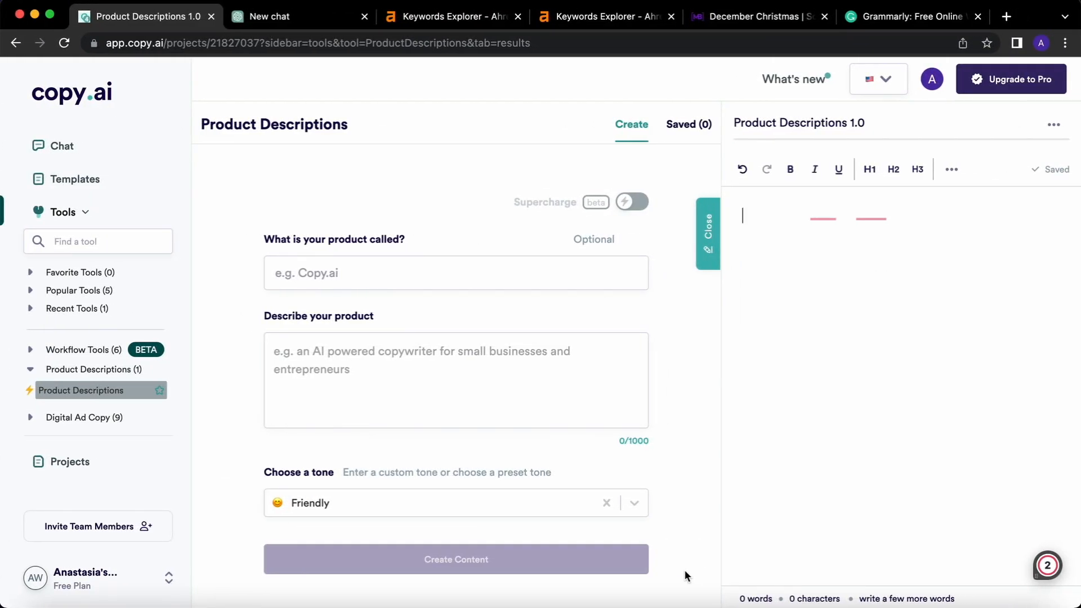
click(282, 268)
text(An Ultimate Christmas Fonts Bundle)
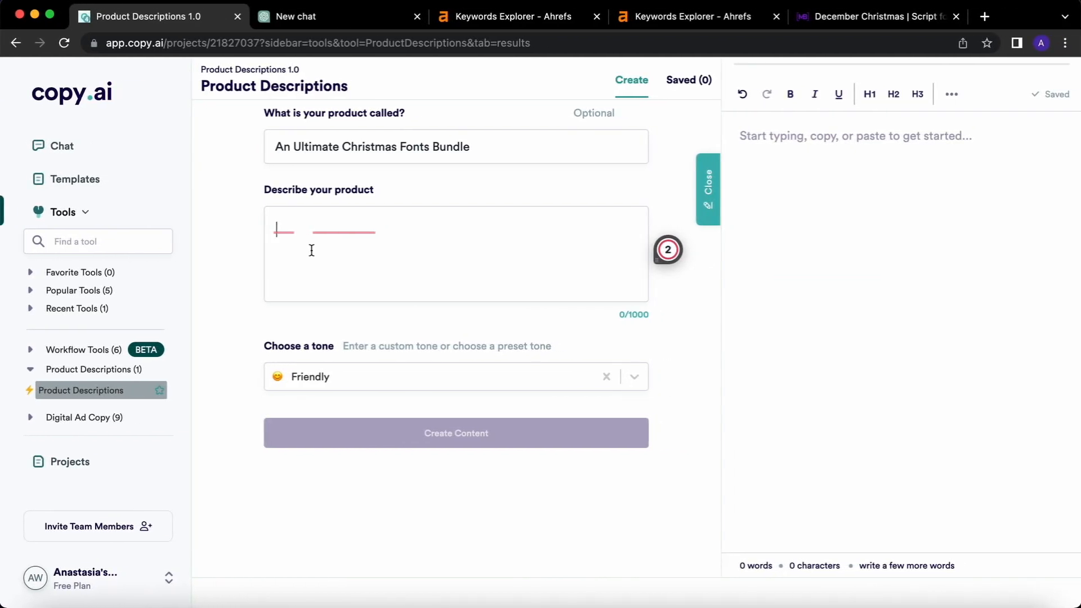
text(This Ultimate Christmas Fonts bundle contains 50 Christmas-themed fonts in .OTF, .TTF, .SVG, .WOFF formats. It also has 25 editable text logos and 36 shape badges. You can also use editable illustration files. It has upper and lowercase letters, numbers, punctuation marks, and ligatures. You can access the fonts using  Adobe Illustrator, Photoshop, InDesign, or Inkscape. These fonts are great for making Christmas cards, signing tags for presents, to improve Christmas photos and illustrations. Even if you don't want to use them for Christmas decor, they are perfect for modern product design, logos, t-shirt prints, postcards, etc.)
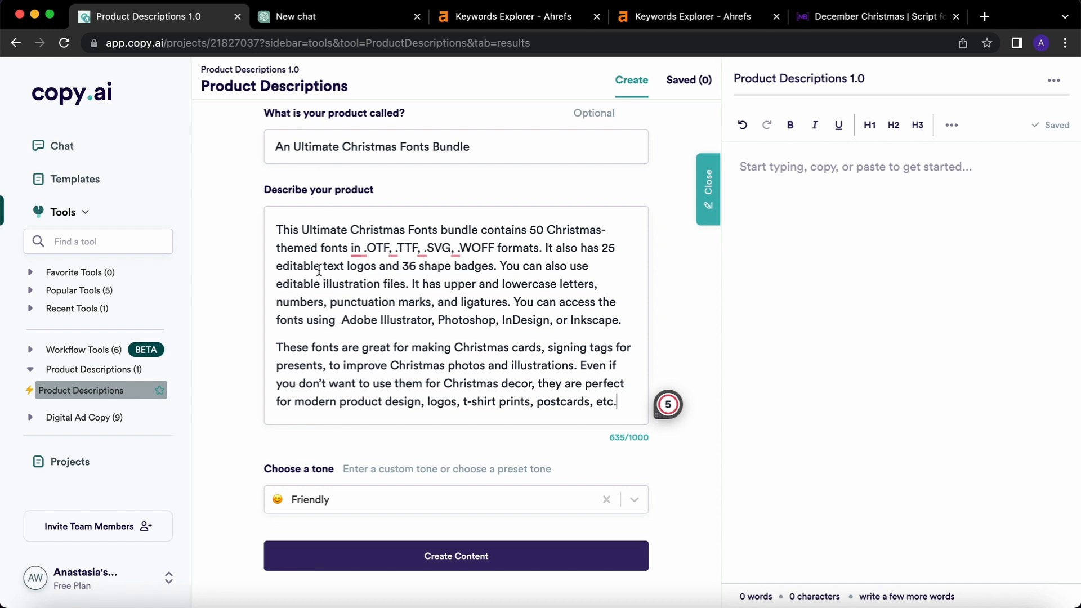
Review the pasted details: shape badges, letters and ligatures, compatible programs, and uses paragraph
drag(324, 265, 494, 267)
drag(445, 283, 507, 303)
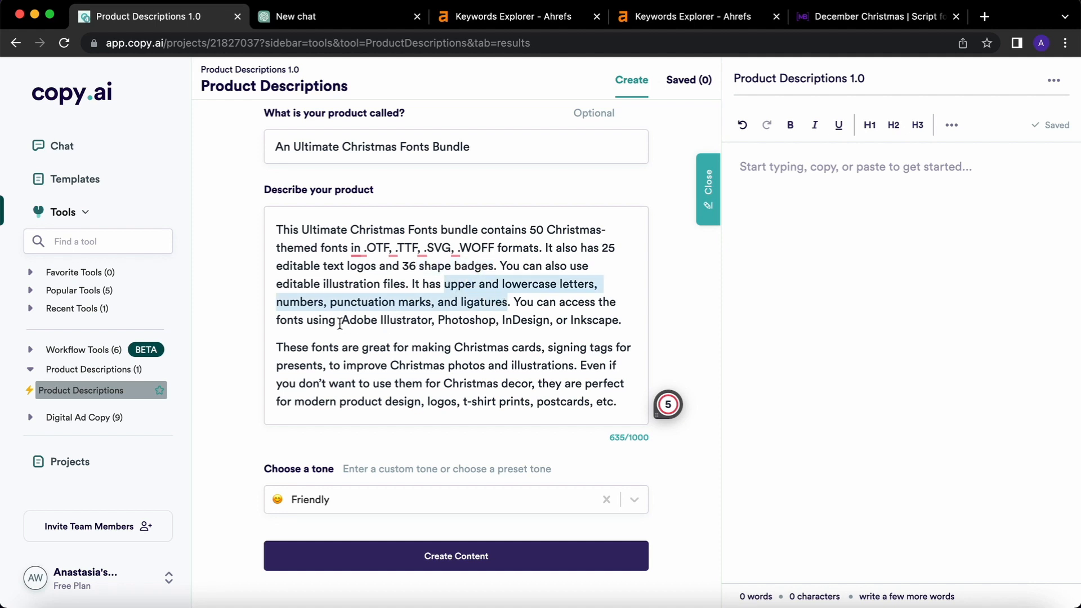
drag(341, 322, 621, 320)
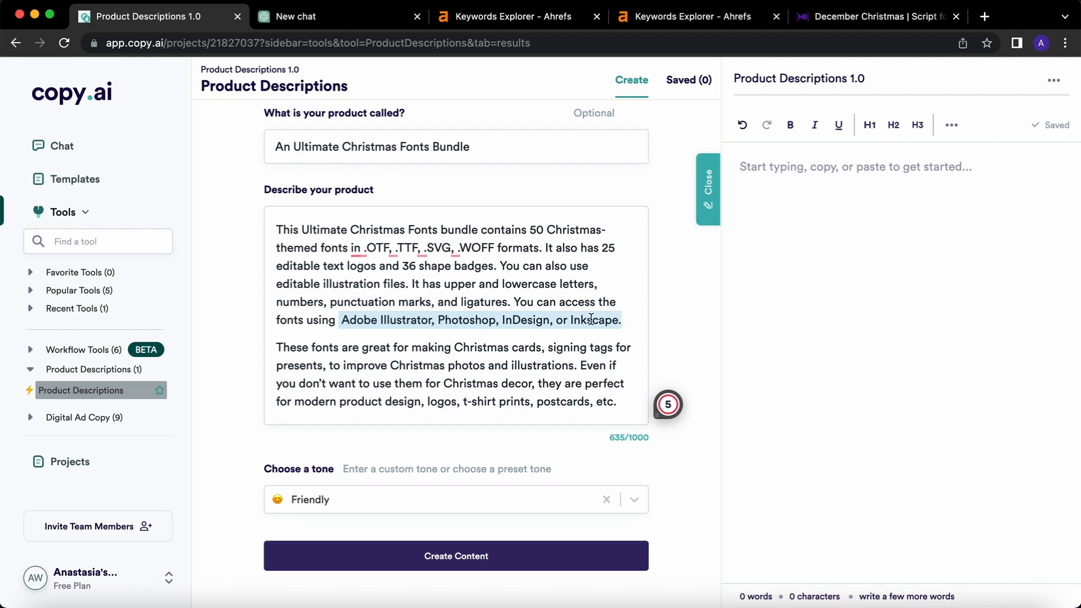
drag(275, 346, 708, 430)
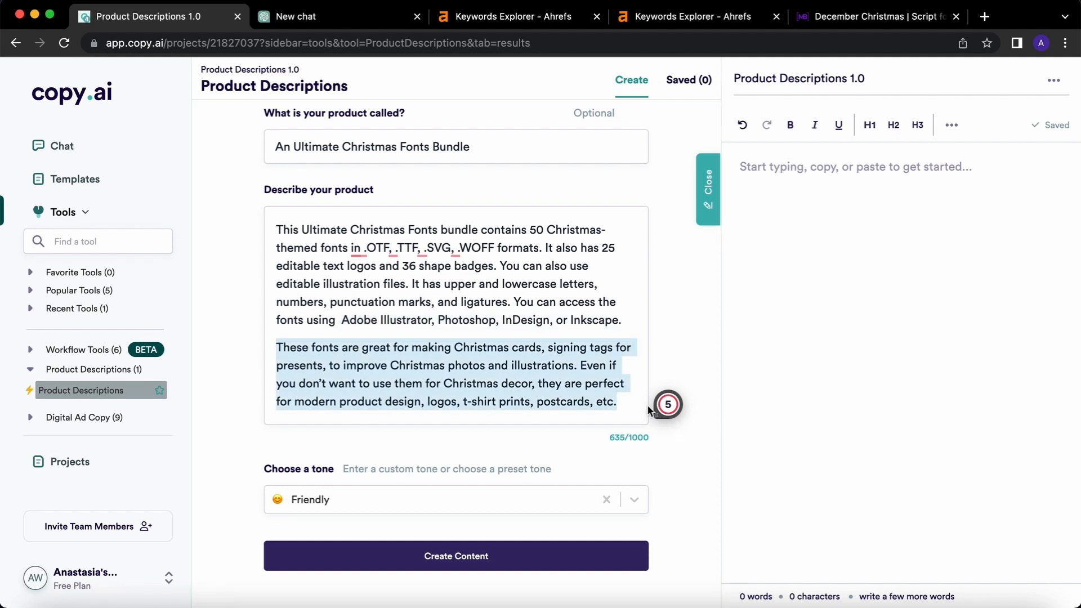
click(470, 332)
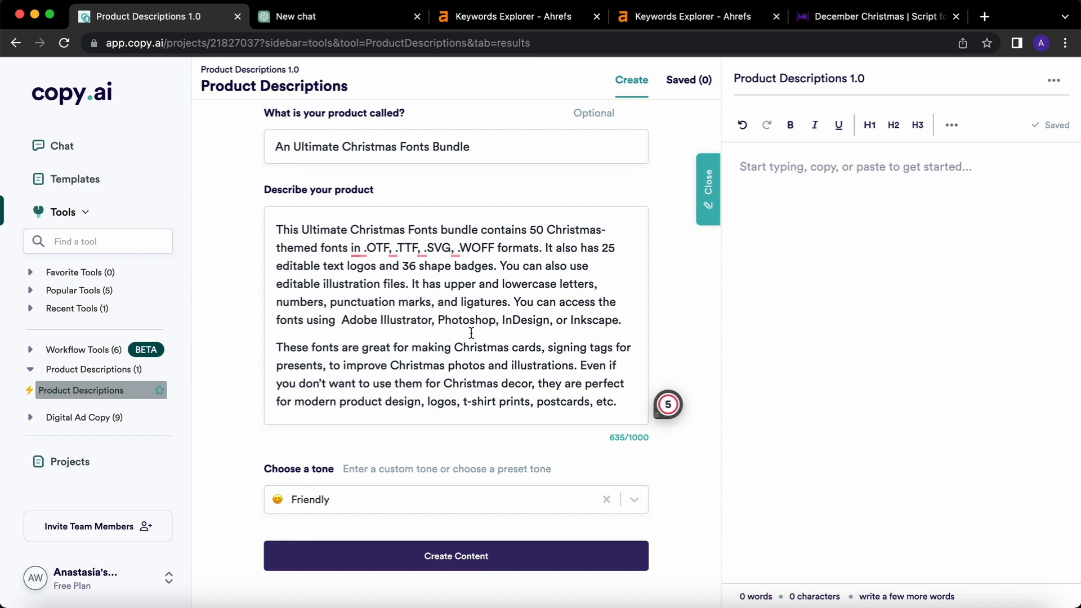
Keep the Friendly tone and generate product descriptions for the Christmas fonts bundle
click(306, 498)
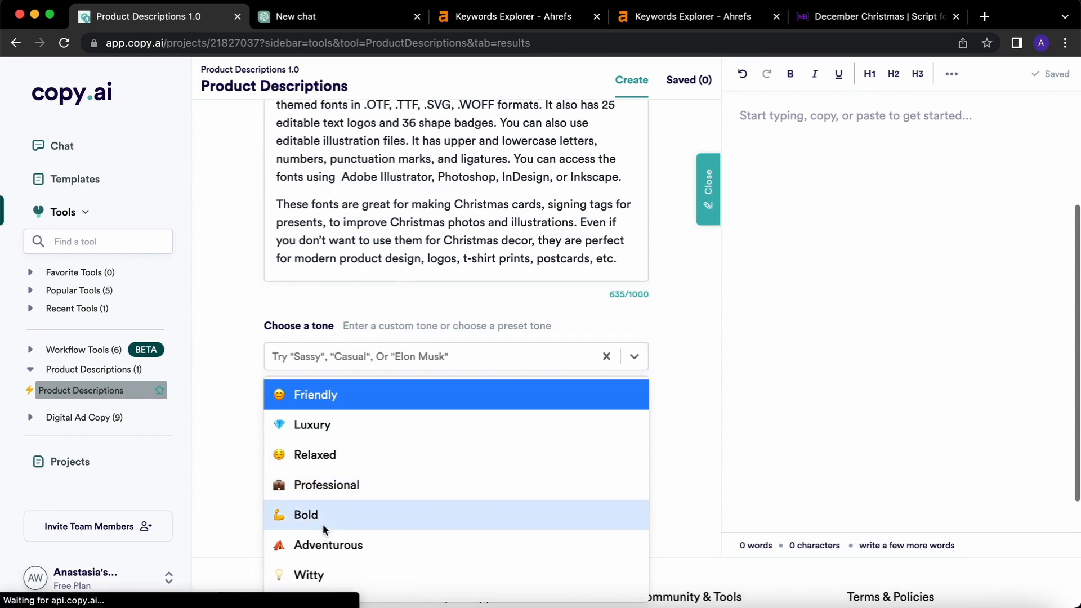
scroll(323, 523, down, 2)
scroll(322, 524, up, 3)
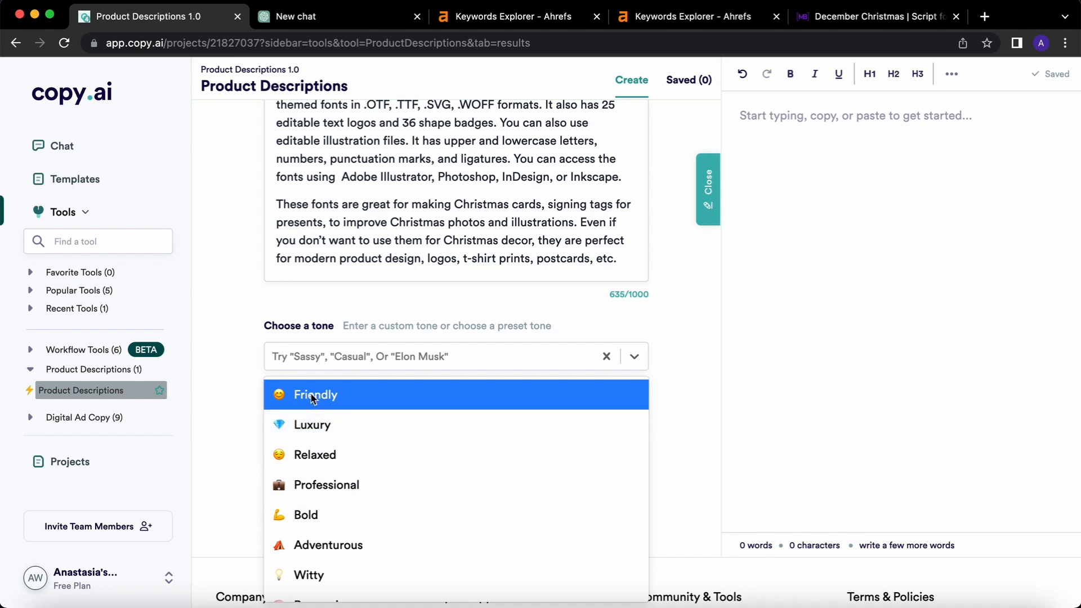
click(314, 396)
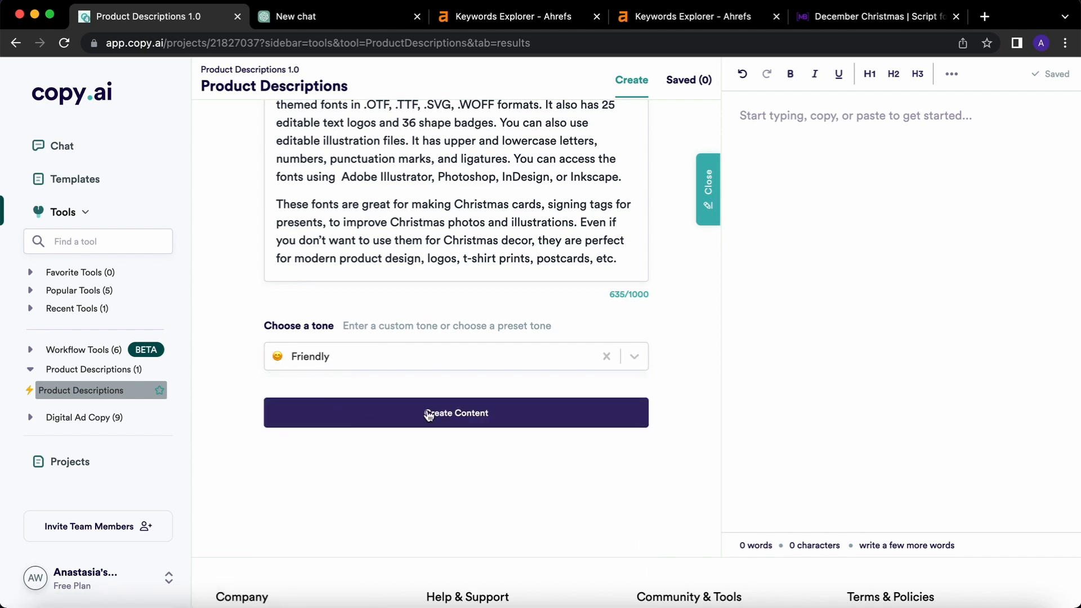
click(493, 416)
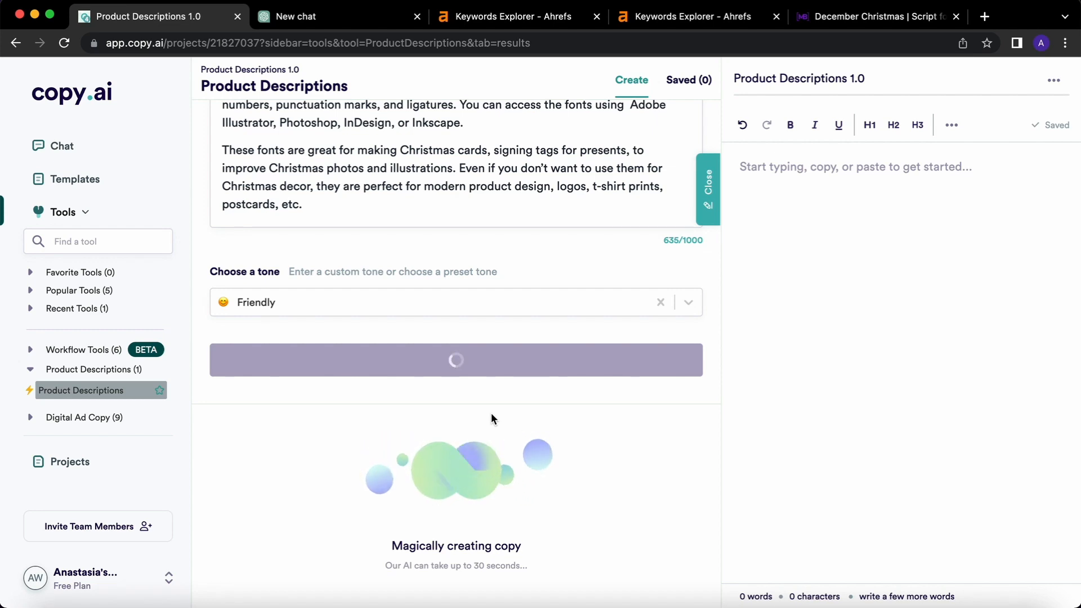
scroll(491, 413, down, 5)
scroll(490, 413, down, 5)
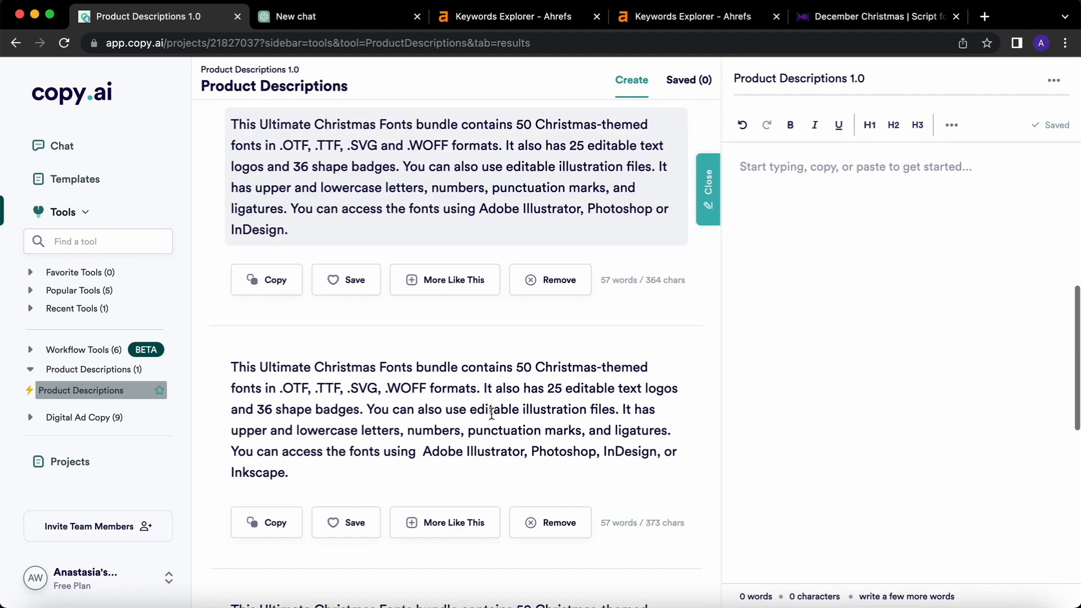
scroll(490, 412, down, 5)
scroll(490, 413, up, 3)
scroll(494, 418, up, 5)
scroll(494, 418, up, 5)
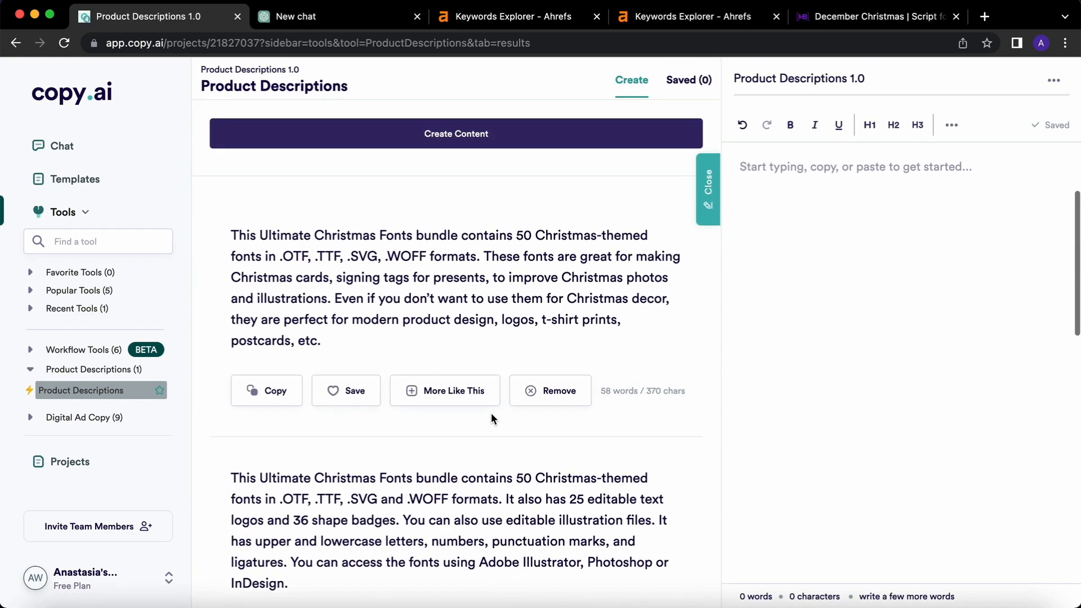
scroll(493, 418, down, 2)
scroll(493, 418, down, 2)
scroll(490, 413, down, 3)
scroll(491, 413, down, 3)
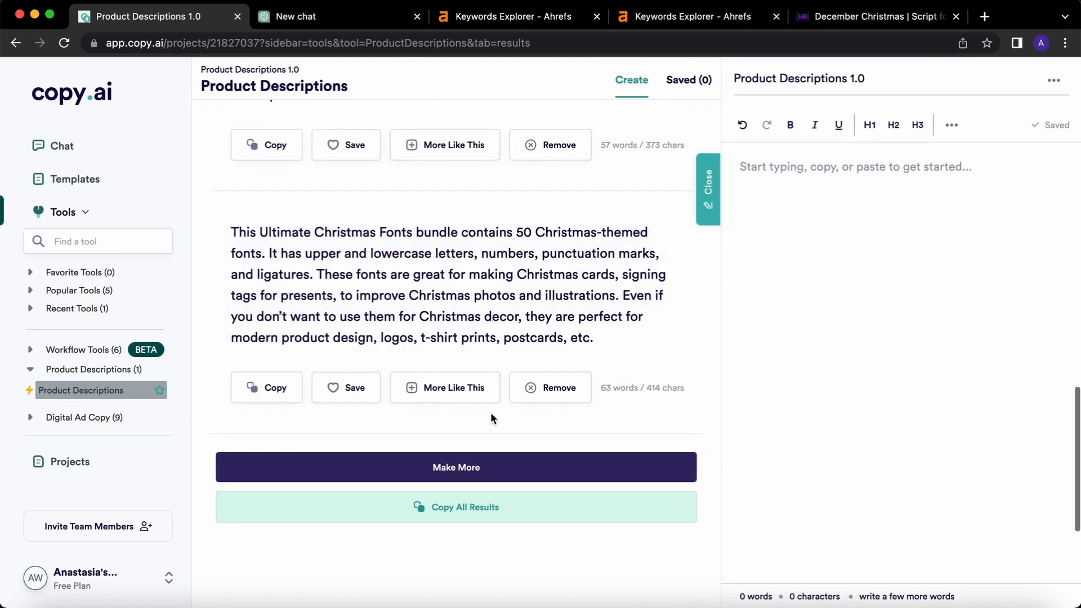
scroll(490, 414, up, 3)
scroll(491, 412, up, 2)
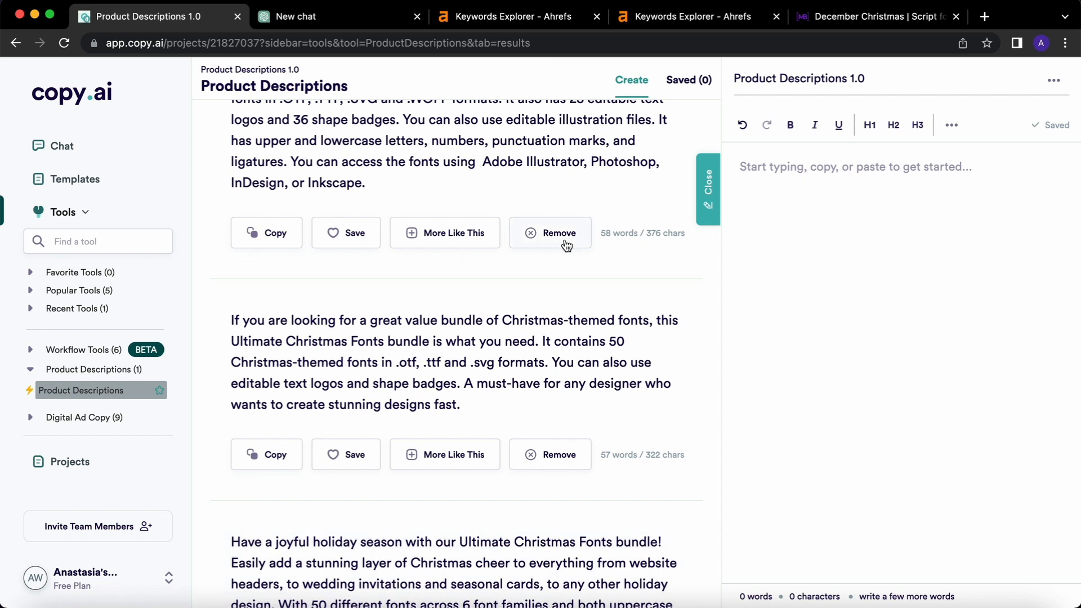
scroll(566, 245, down, 3)
scroll(565, 245, down, 8)
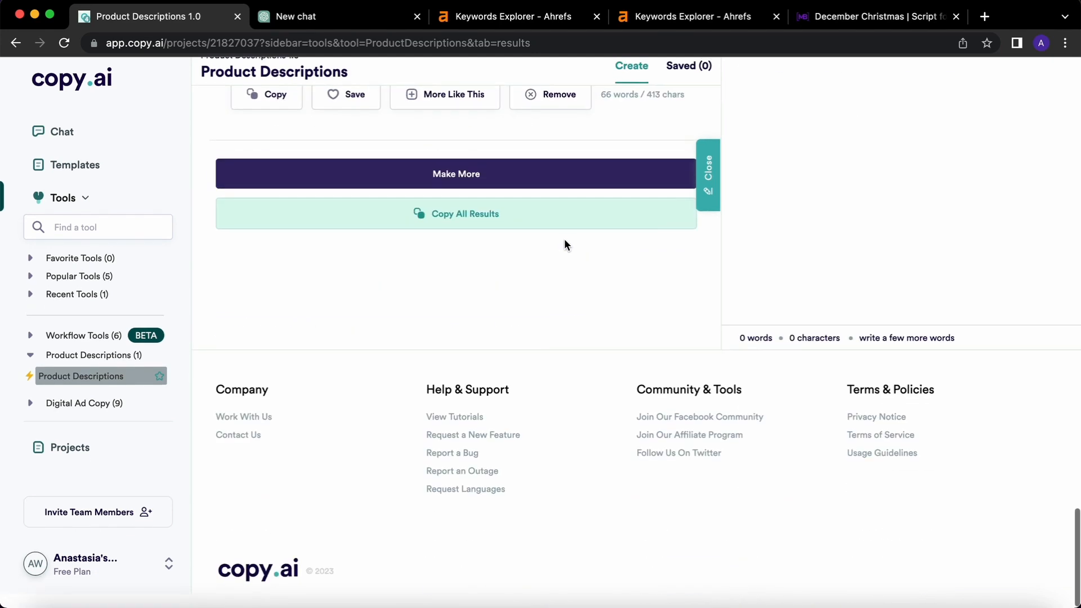
Generate more descriptions plus variations of the second result, then bring up the Product Descriptions spreadsheet
click(500, 187)
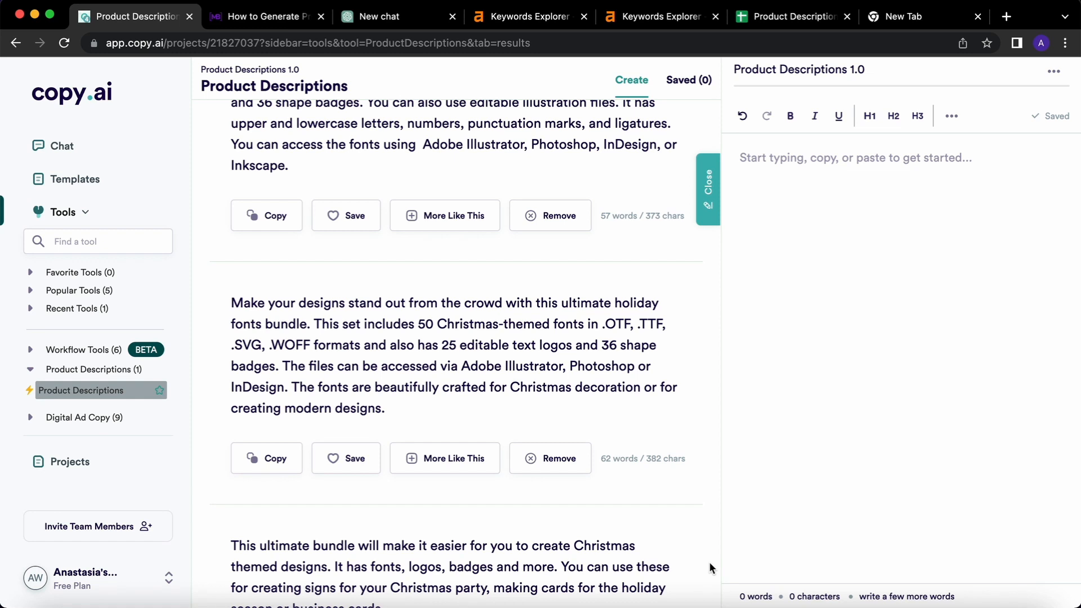
click(454, 458)
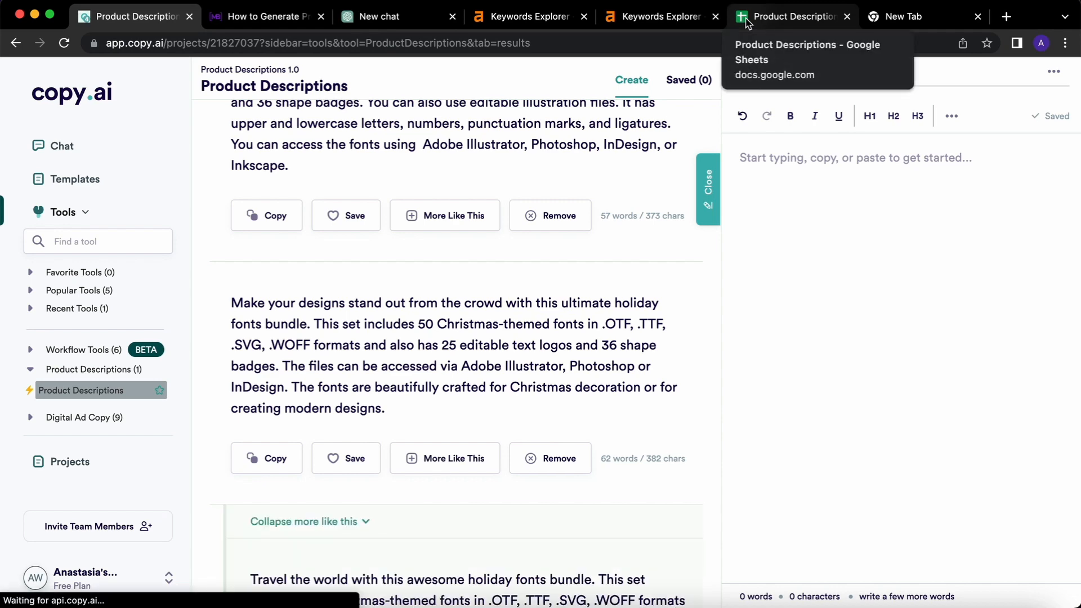
scroll(601, 303, down, 5)
scroll(601, 302, down, 5)
scroll(602, 302, down, 3)
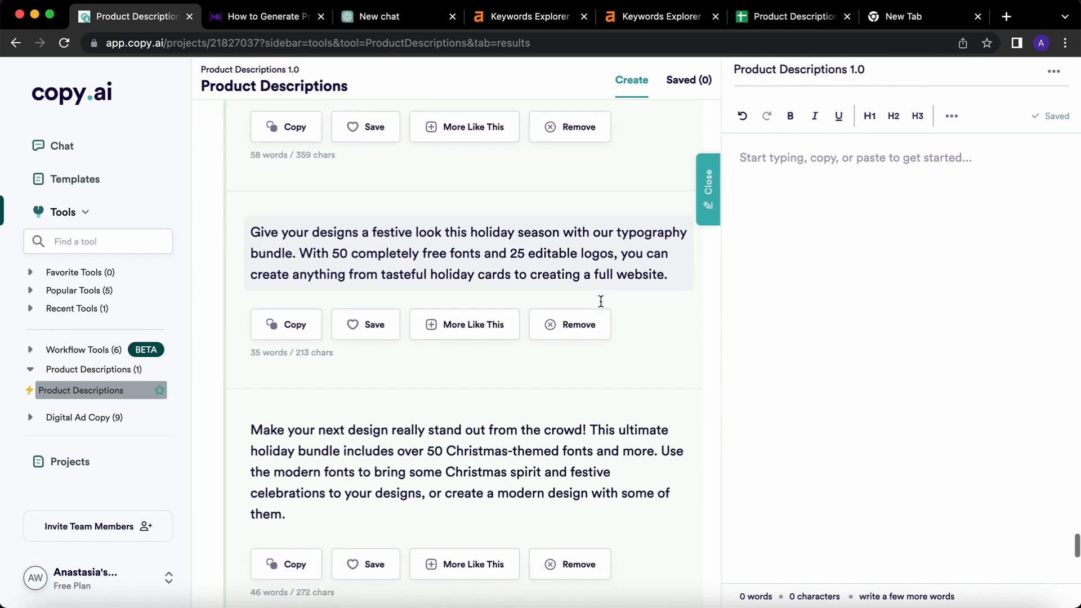
click(770, 17)
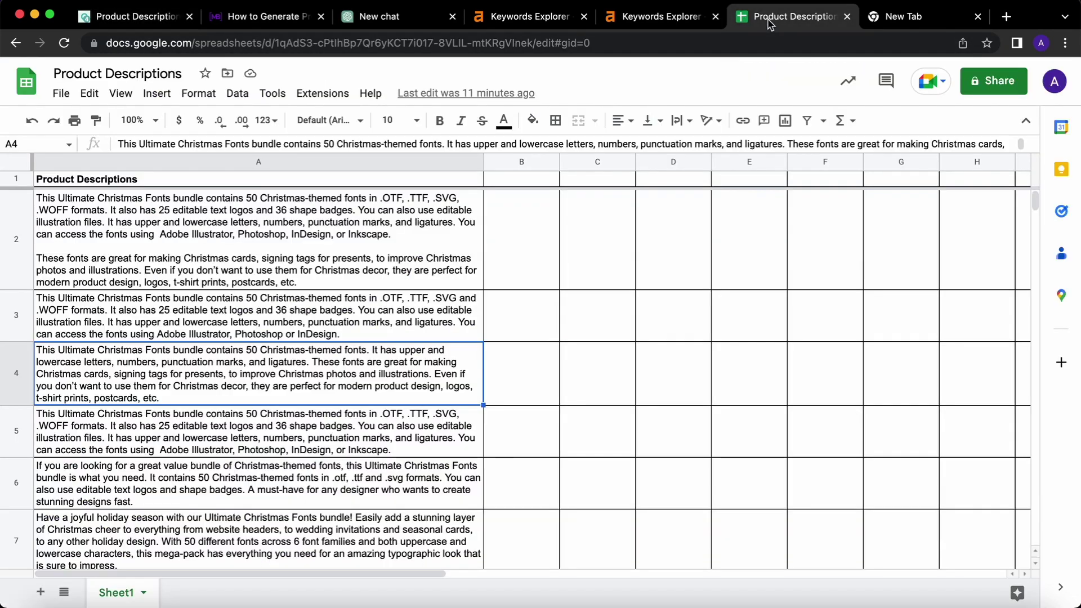
Check the first description in cell A2, then bring up the ChatGPT chat
click(346, 272)
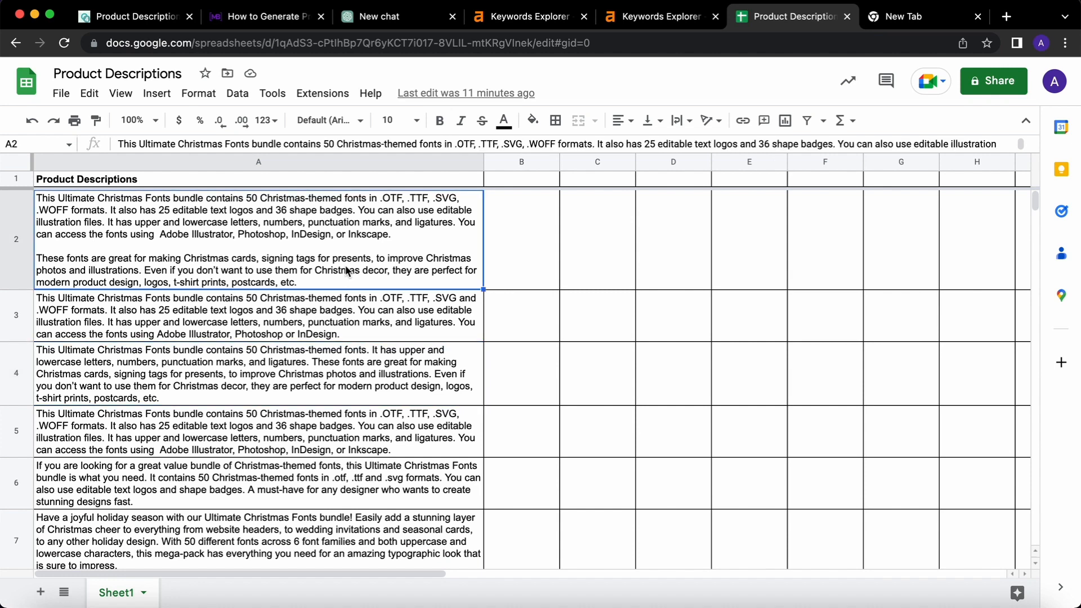
drag(308, 318, 314, 401)
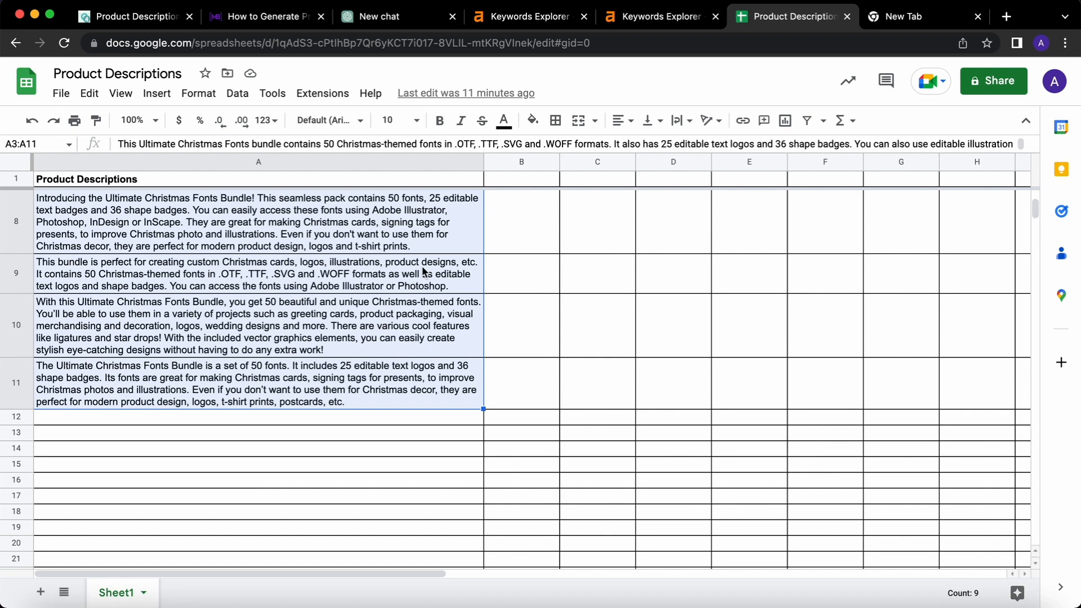
click(372, 15)
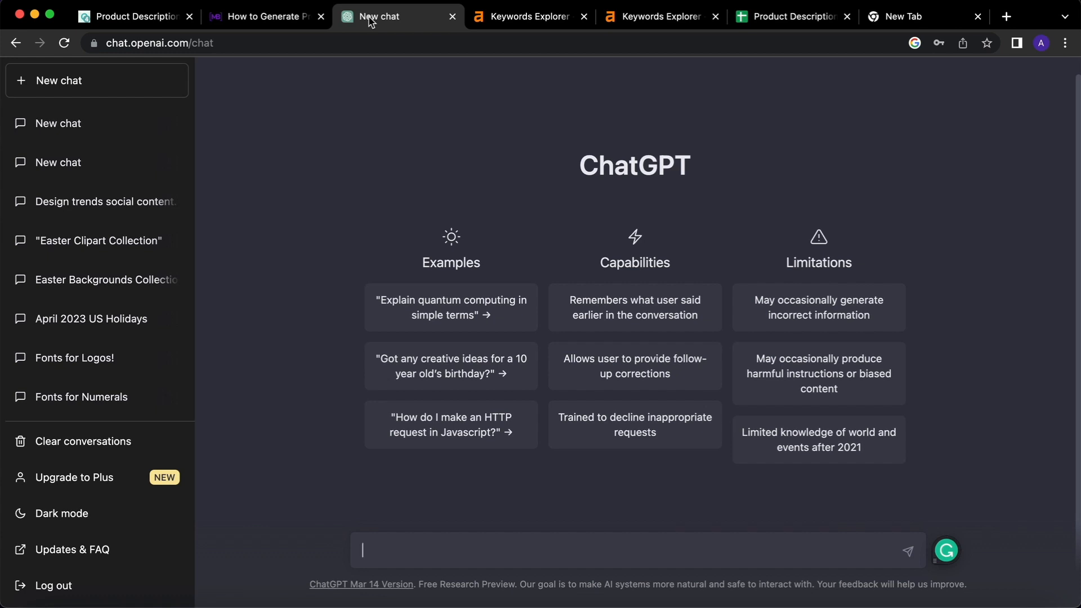
Send ChatGPT the request for five more detailed rewrites of the bundle description
key(super+v)
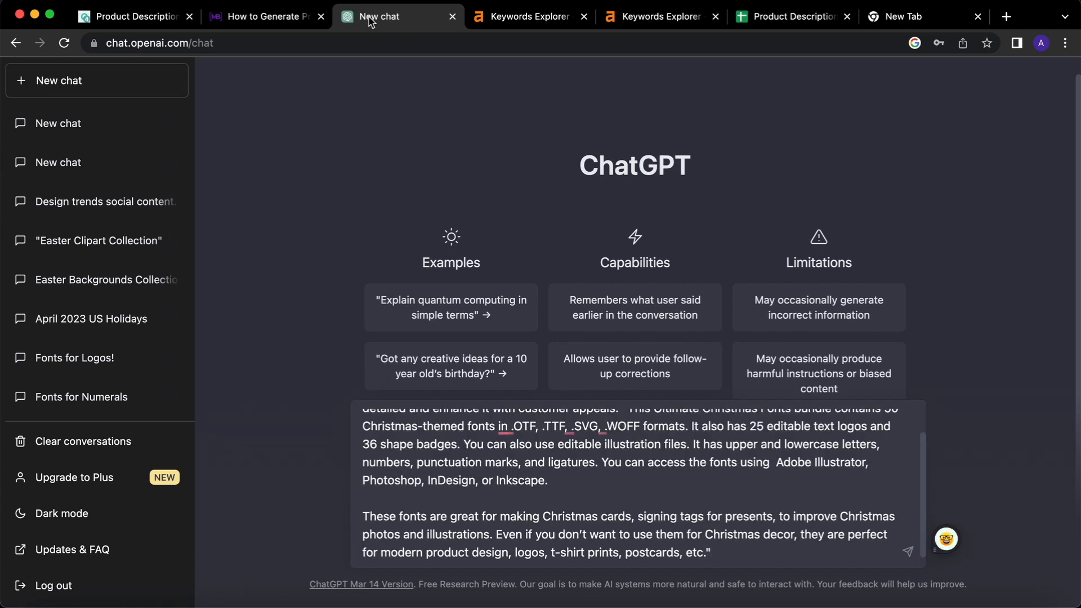
key(Return)
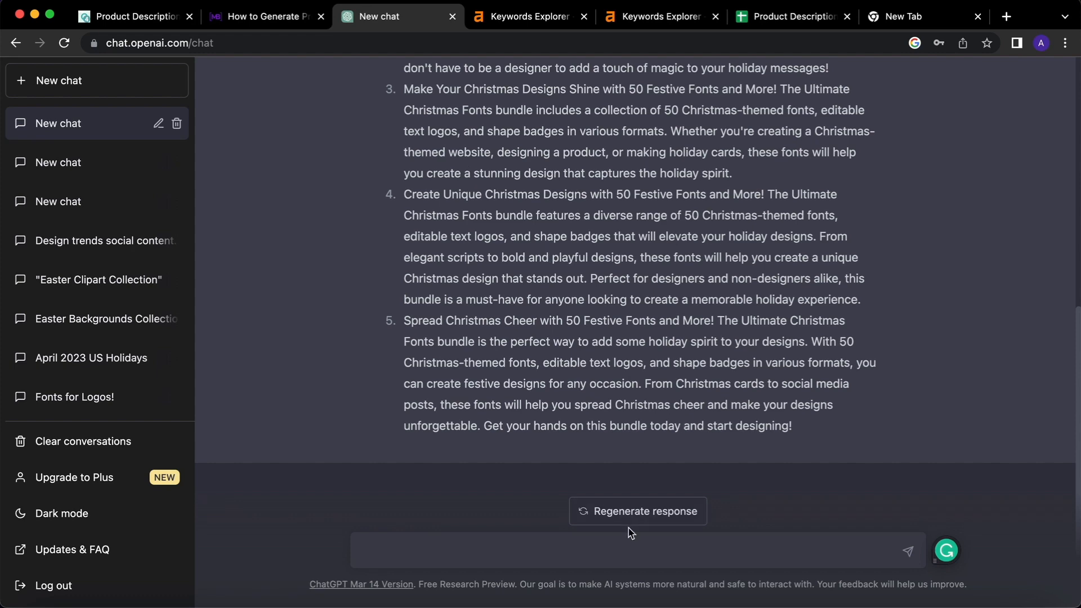
click(634, 511)
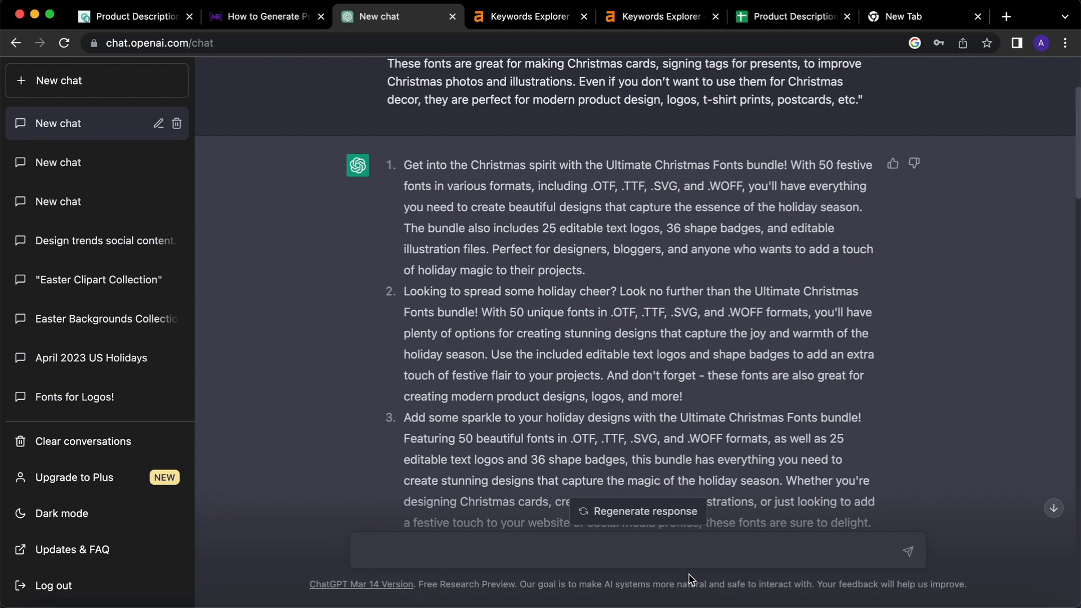
scroll(572, 387, down, 10)
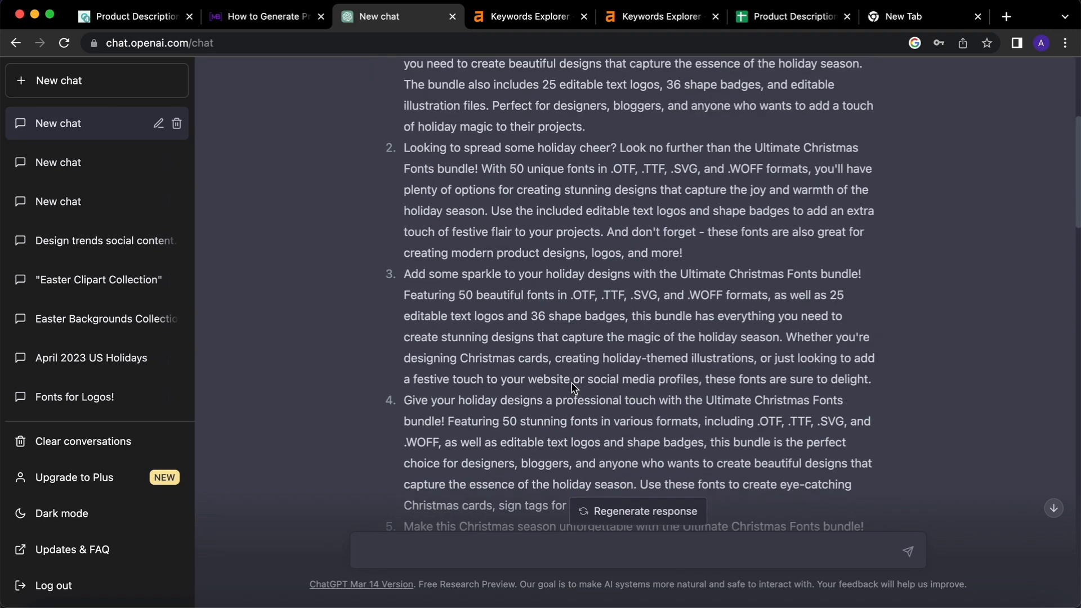
scroll(571, 387, down, 10)
scroll(572, 387, down, 5)
scroll(572, 388, down, 5)
scroll(571, 387, down, 3)
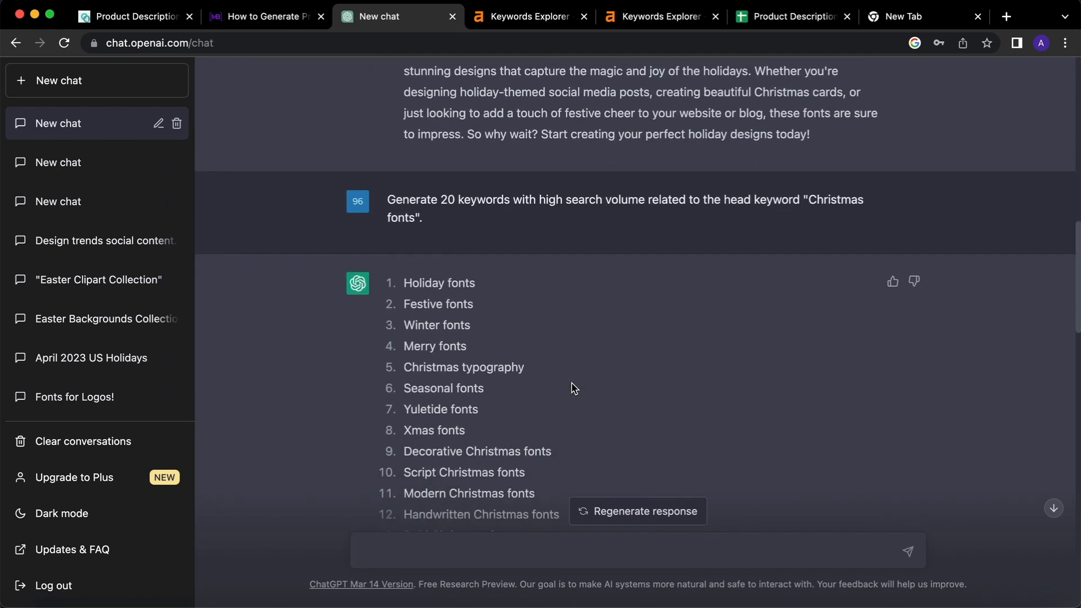
scroll(571, 388, down, 5)
scroll(572, 388, down, 5)
scroll(572, 388, down, 5)
scroll(571, 387, down, 2)
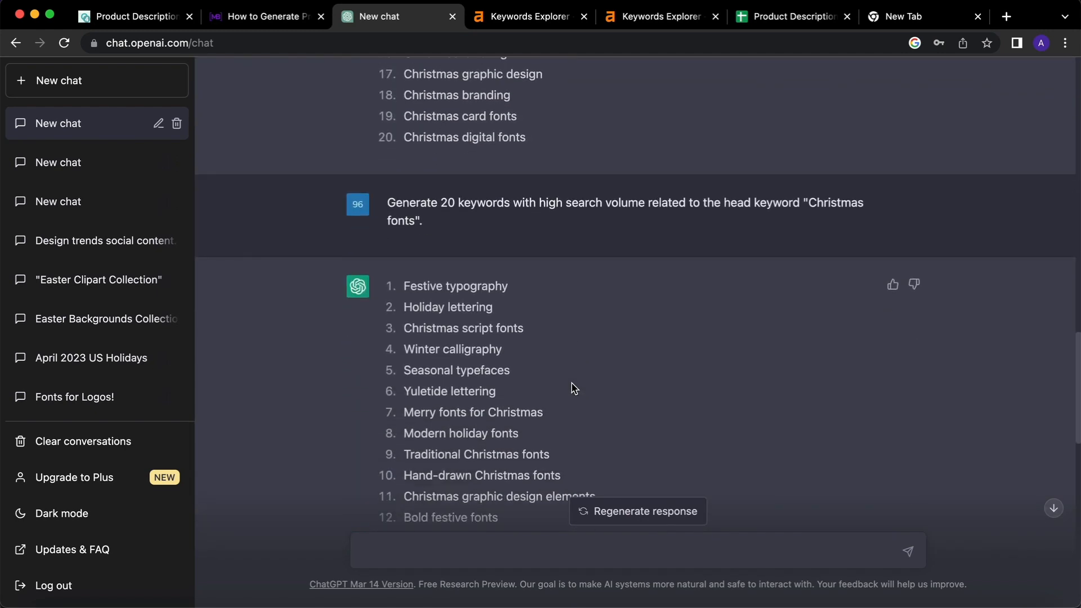
scroll(571, 387, down, 2)
scroll(571, 387, down, 1)
scroll(571, 388, down, 2)
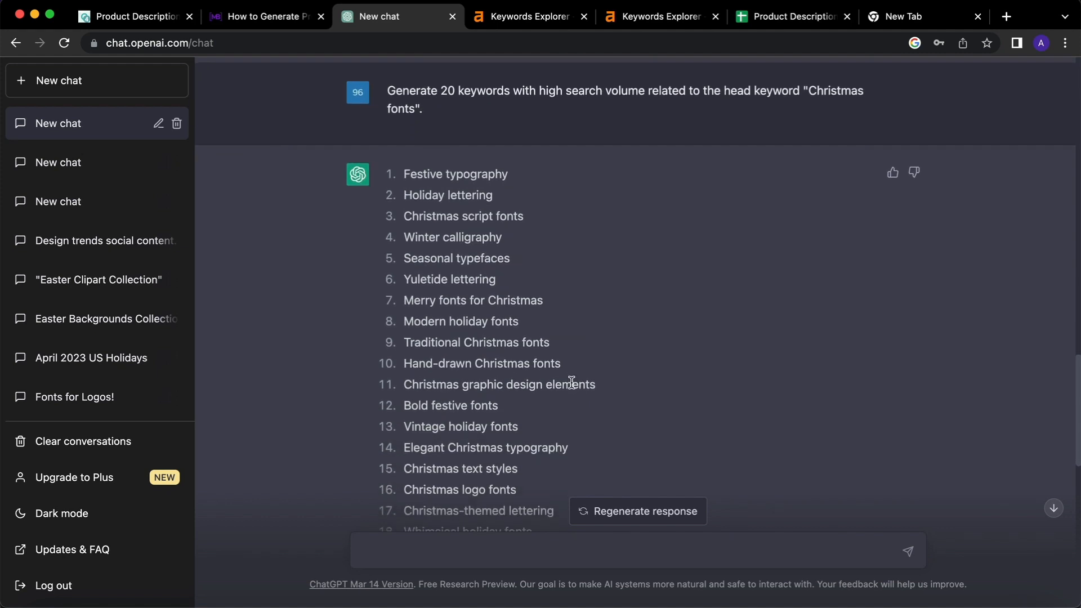
scroll(572, 388, down, 2)
scroll(572, 388, down, 2)
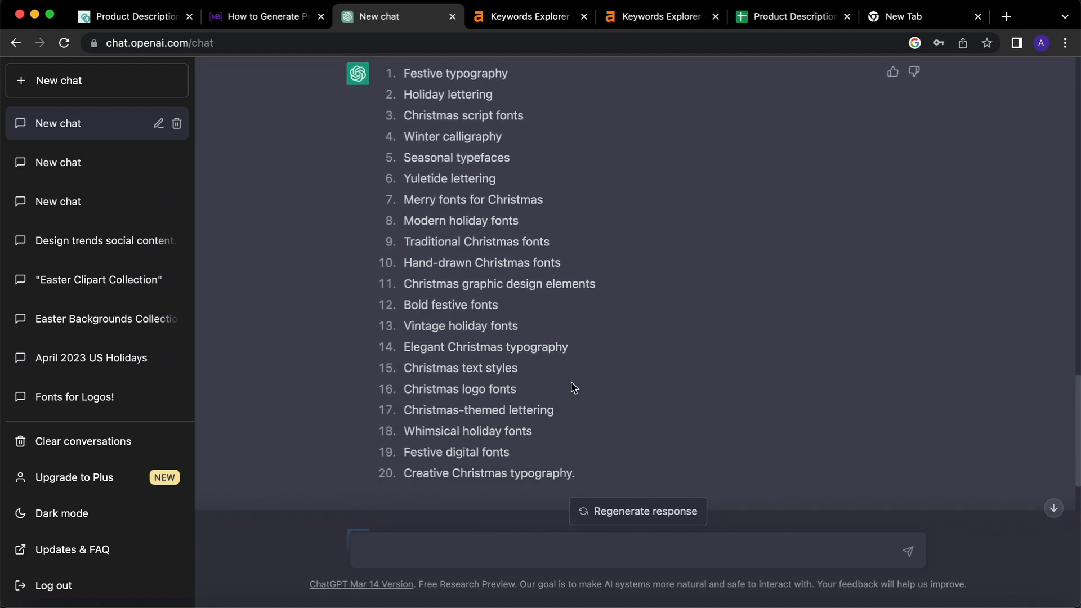
scroll(572, 387, up, 1)
scroll(572, 387, up, 2)
scroll(572, 388, up, 2)
scroll(572, 388, up, 3)
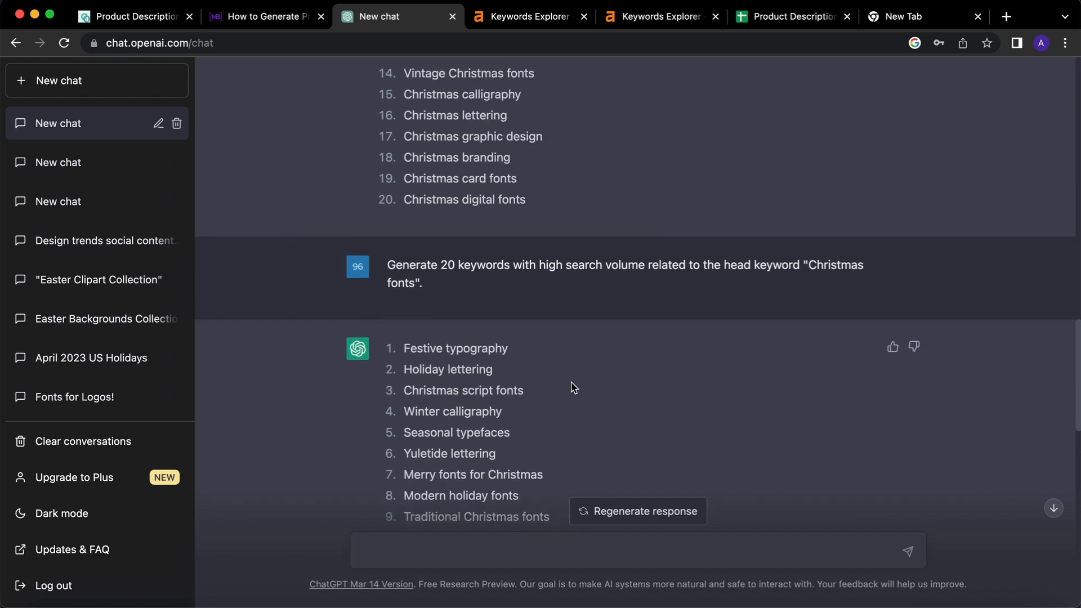
scroll(571, 388, up, 1)
scroll(572, 388, up, 4)
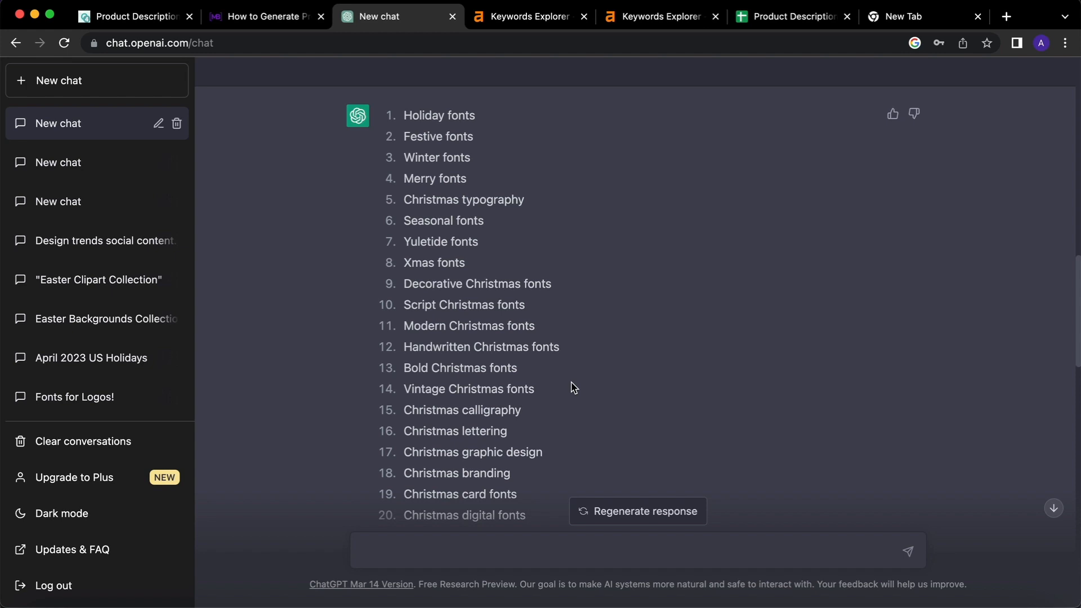
scroll(572, 388, down, 2)
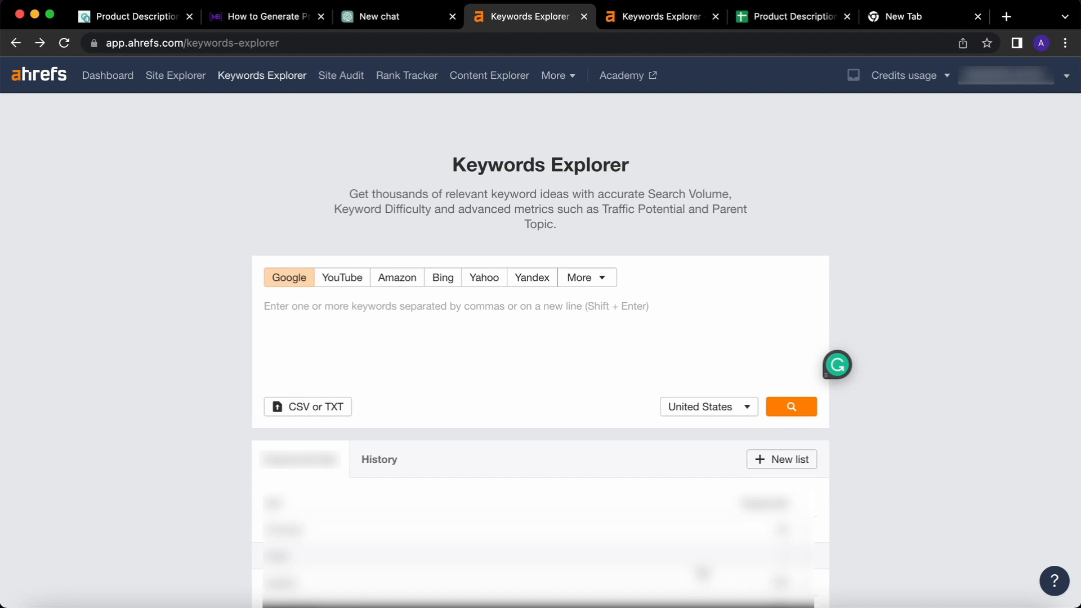
text(Christmas fonts)
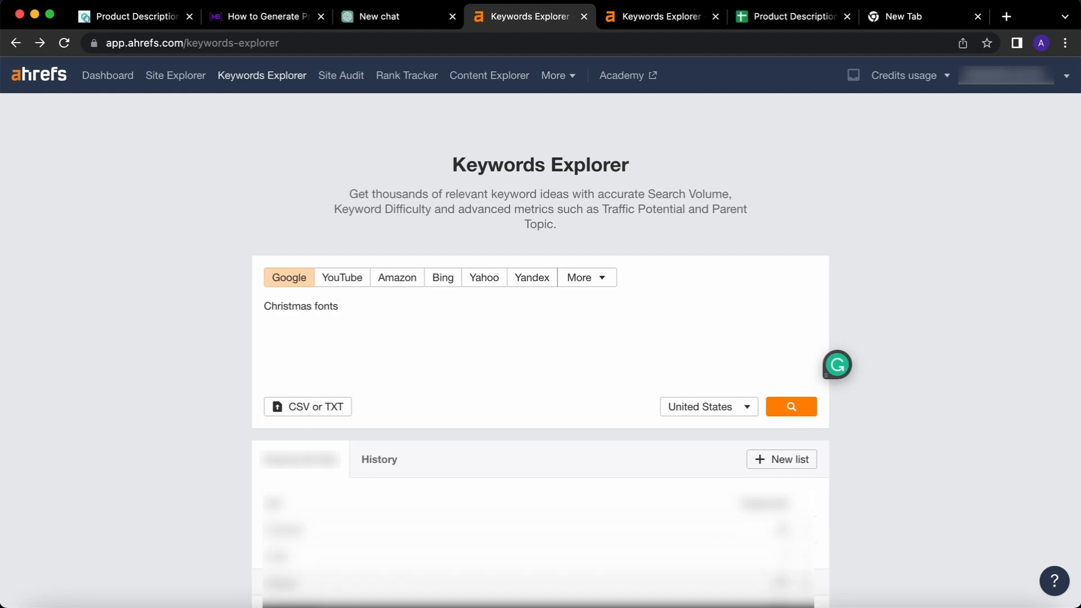
Search christmas fonts in Keywords Explorer and list all 1,368 matching terms, then bring up the spreadsheet
click(796, 407)
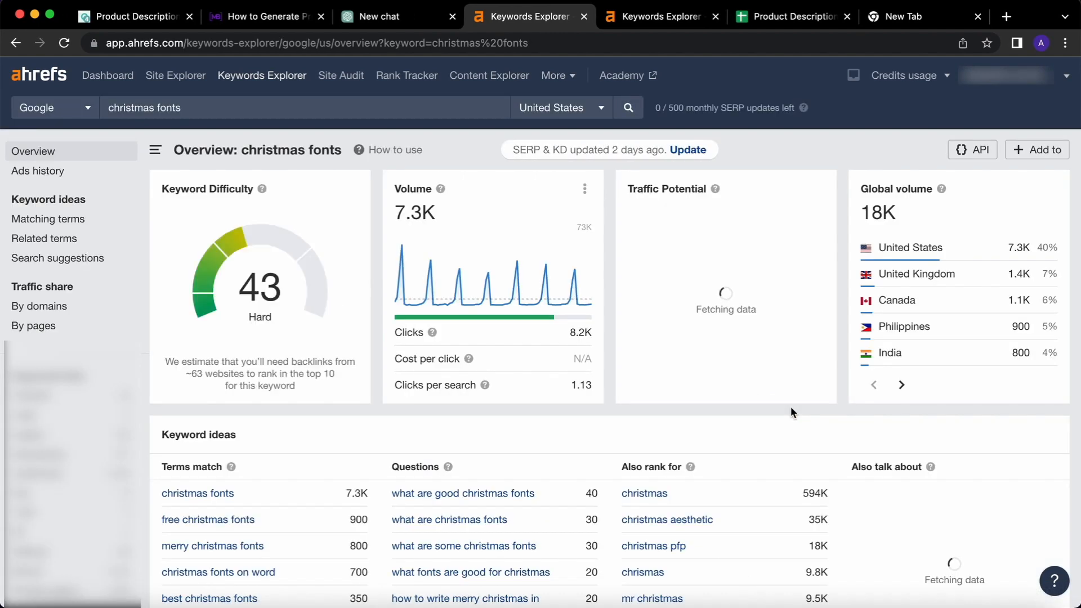
scroll(356, 441, down, 3)
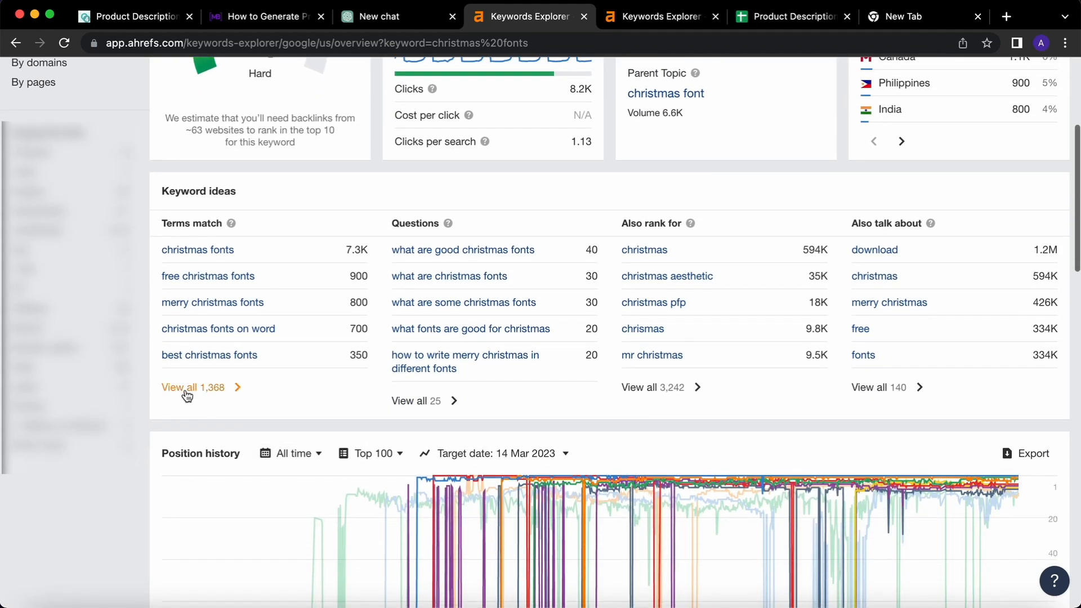
click(181, 387)
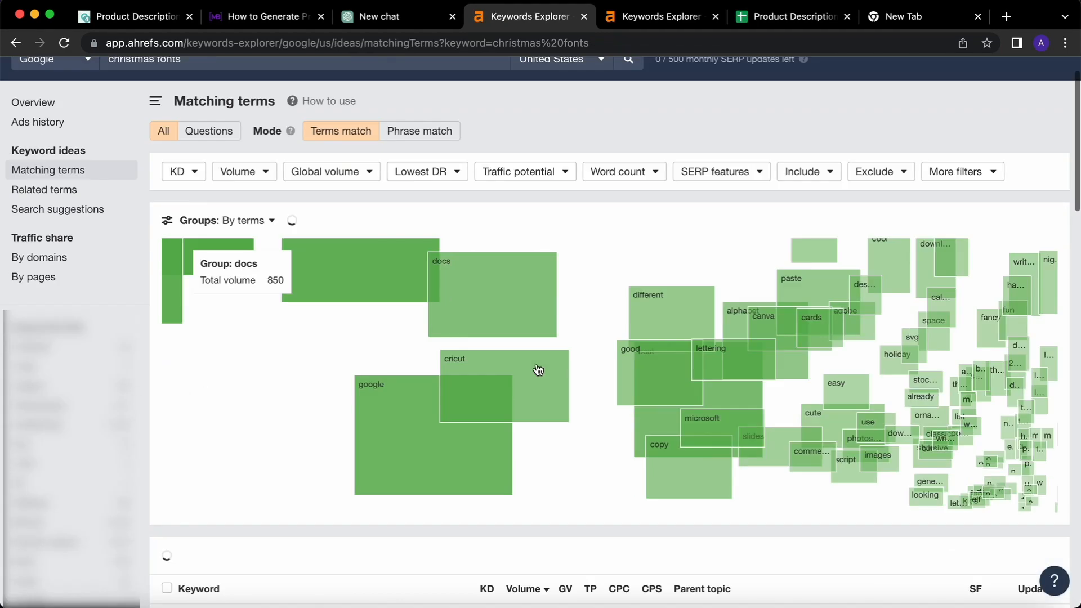
scroll(535, 363, down, 3)
scroll(535, 363, down, 2)
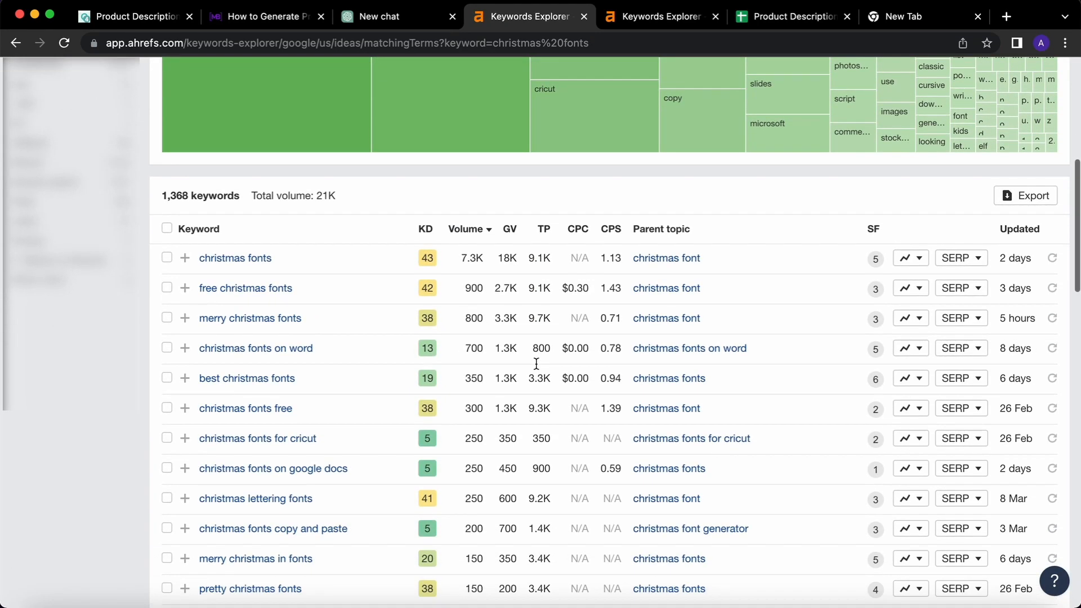
scroll(534, 363, down, 2)
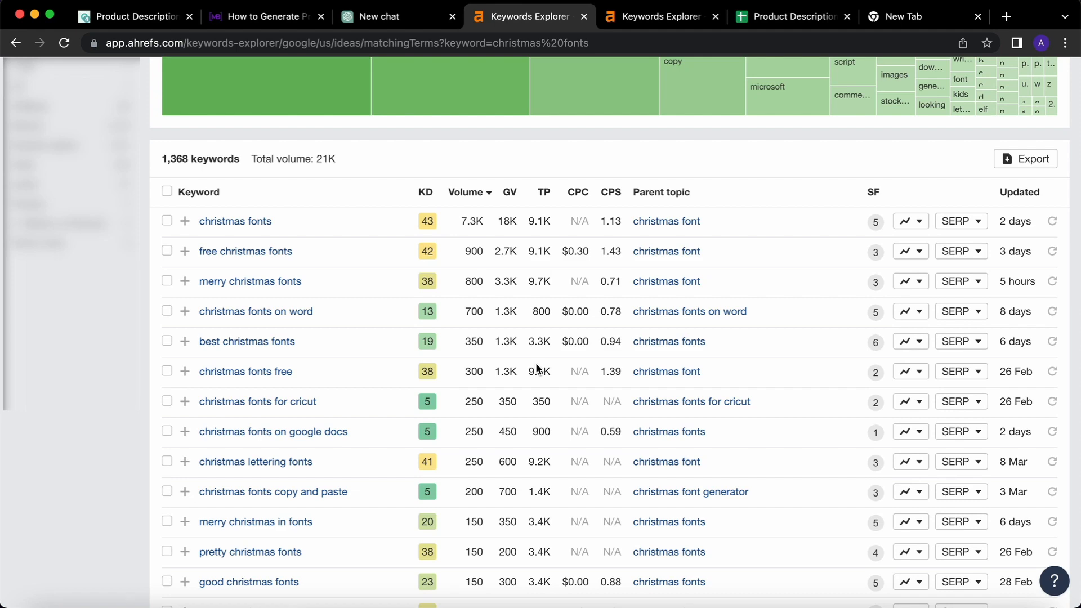
scroll(536, 368, down, 2)
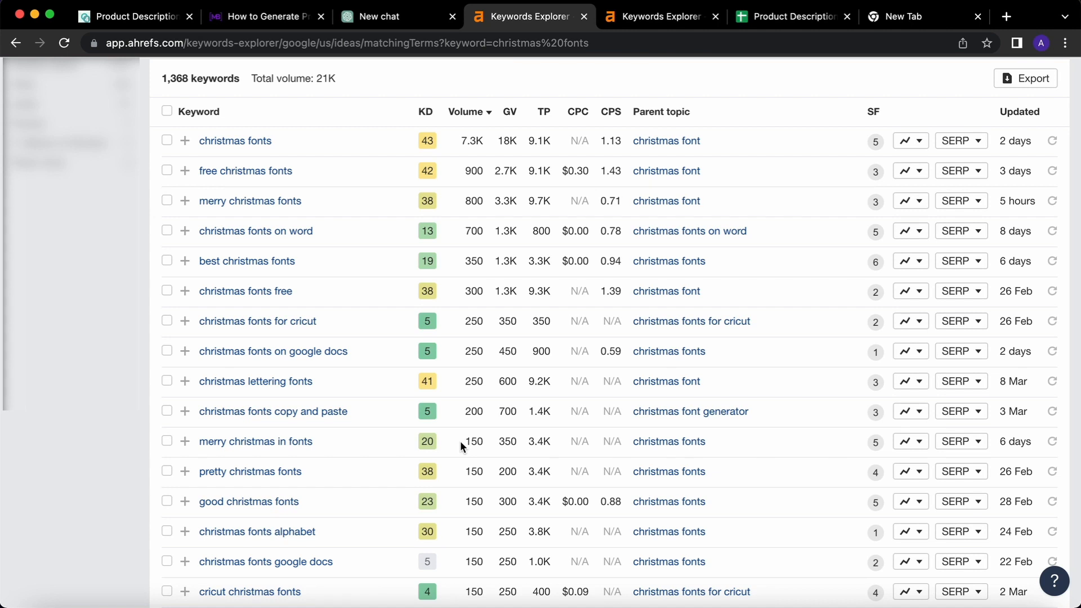
scroll(492, 441, down, 10)
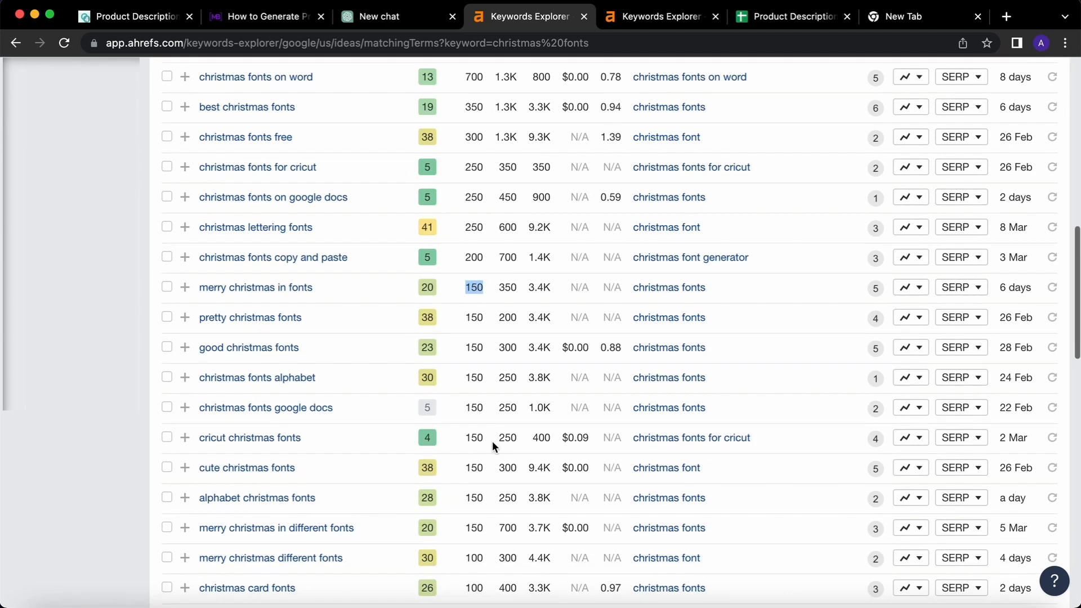
scroll(492, 441, down, 5)
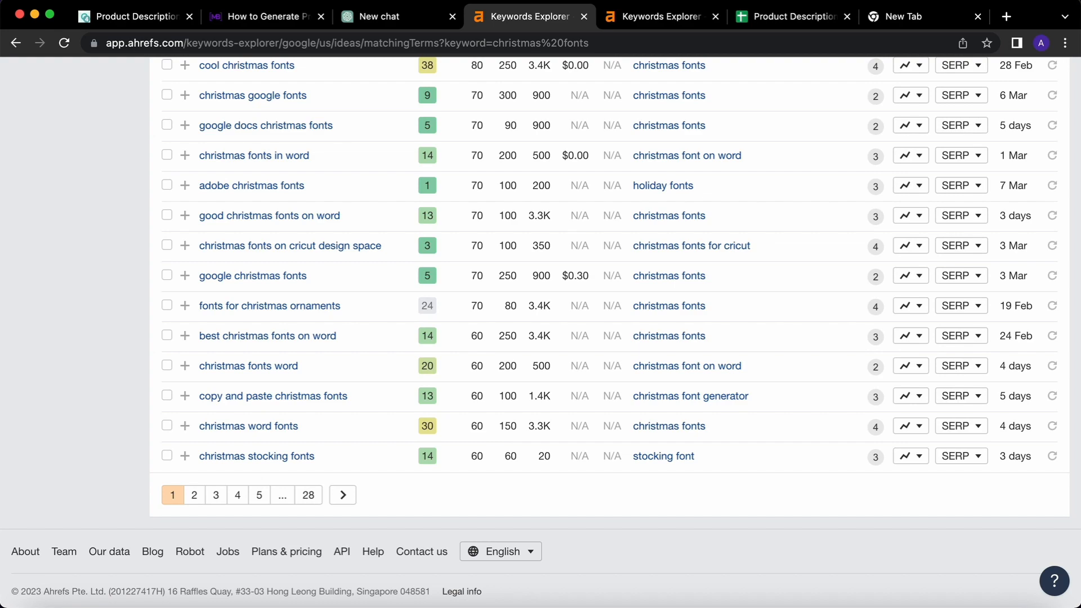
click(798, 17)
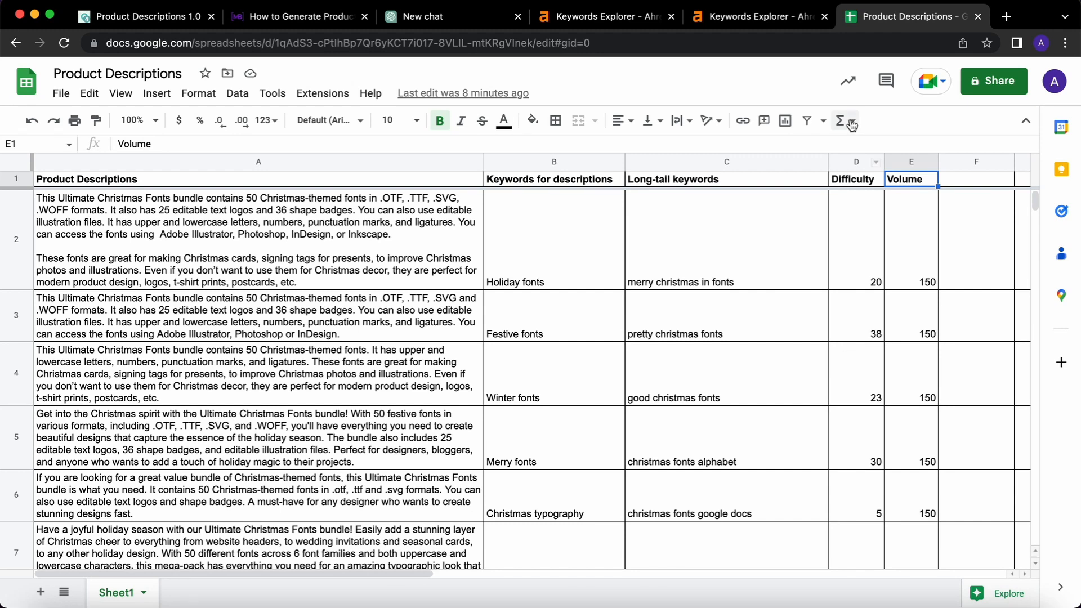
Check the Difficulty, Volume and Long-tail keywords columns and the Holiday fonts keyword in B2
click(852, 183)
click(902, 181)
click(782, 185)
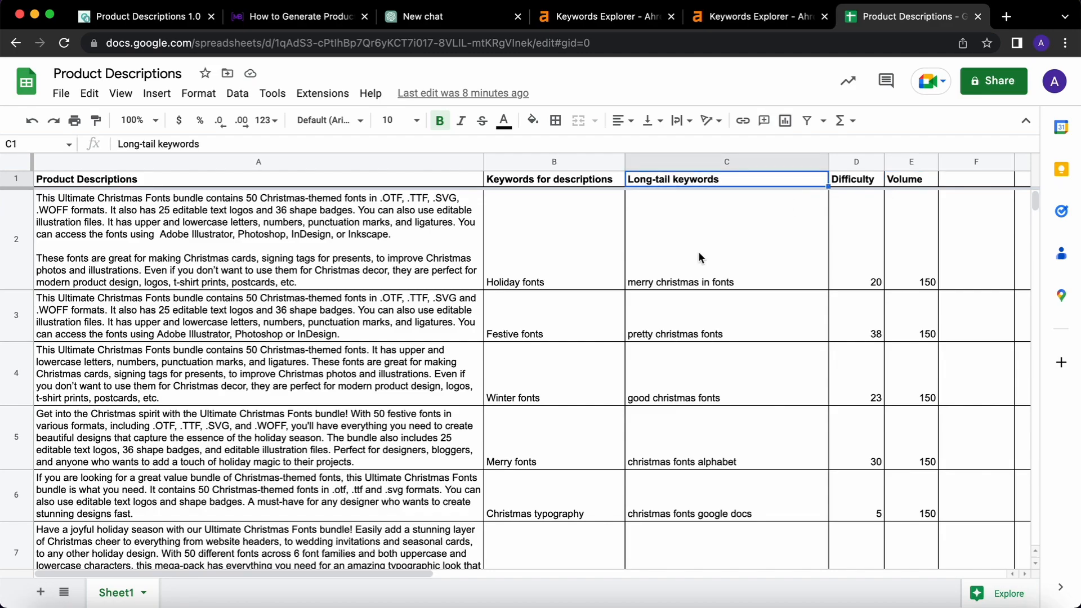
click(352, 316)
scroll(352, 339, down, 10)
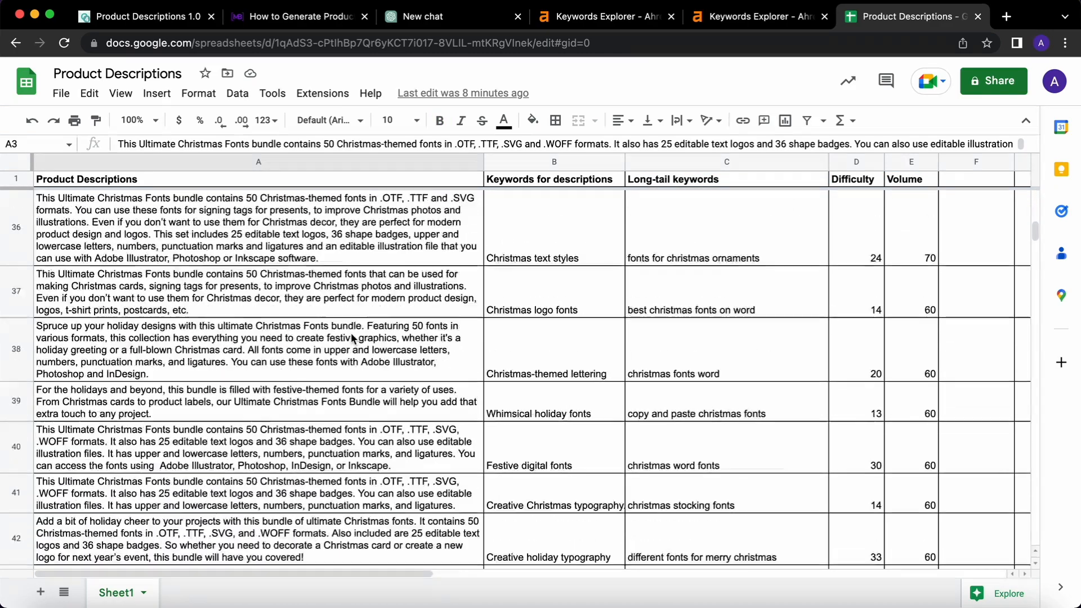
scroll(353, 339, down, 5)
scroll(354, 340, down, 5)
scroll(353, 339, down, 5)
scroll(354, 340, down, 5)
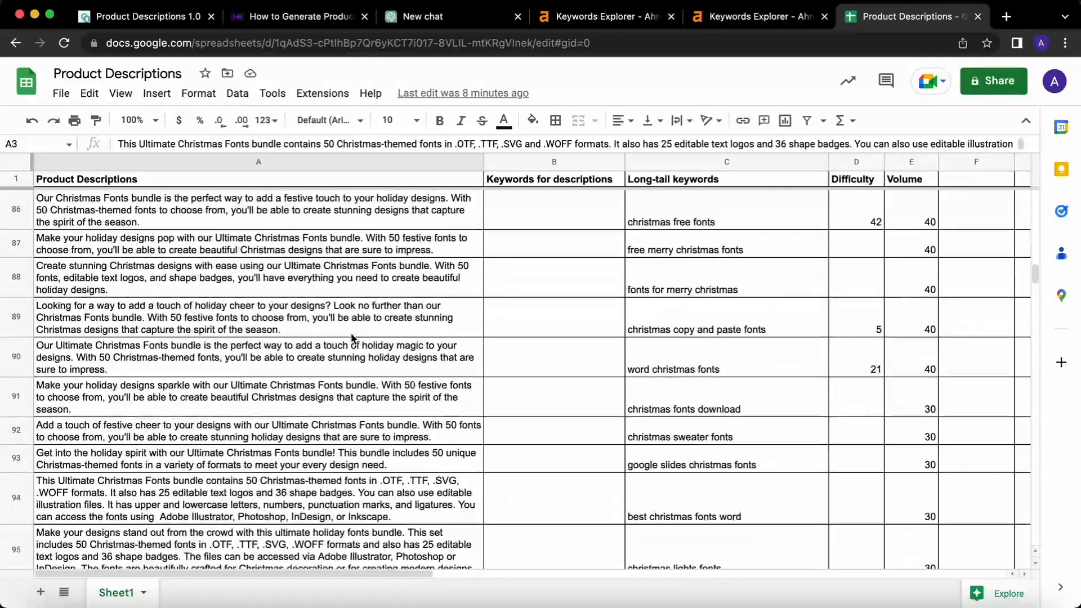
scroll(352, 339, down, 5)
scroll(353, 339, up, 5)
scroll(484, 270, up, 8)
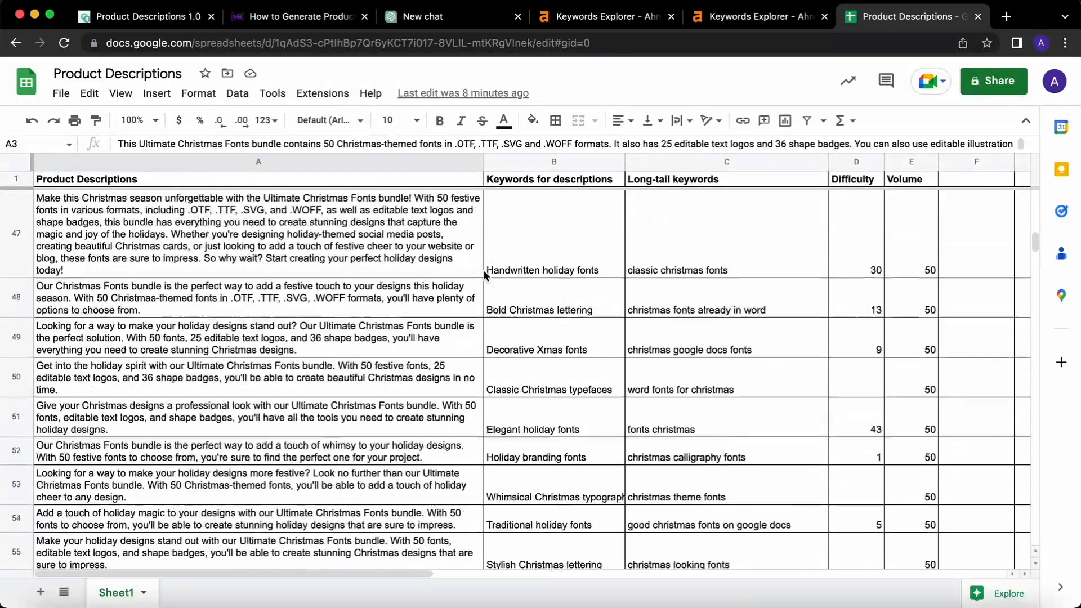
scroll(483, 269, up, 10)
click(558, 226)
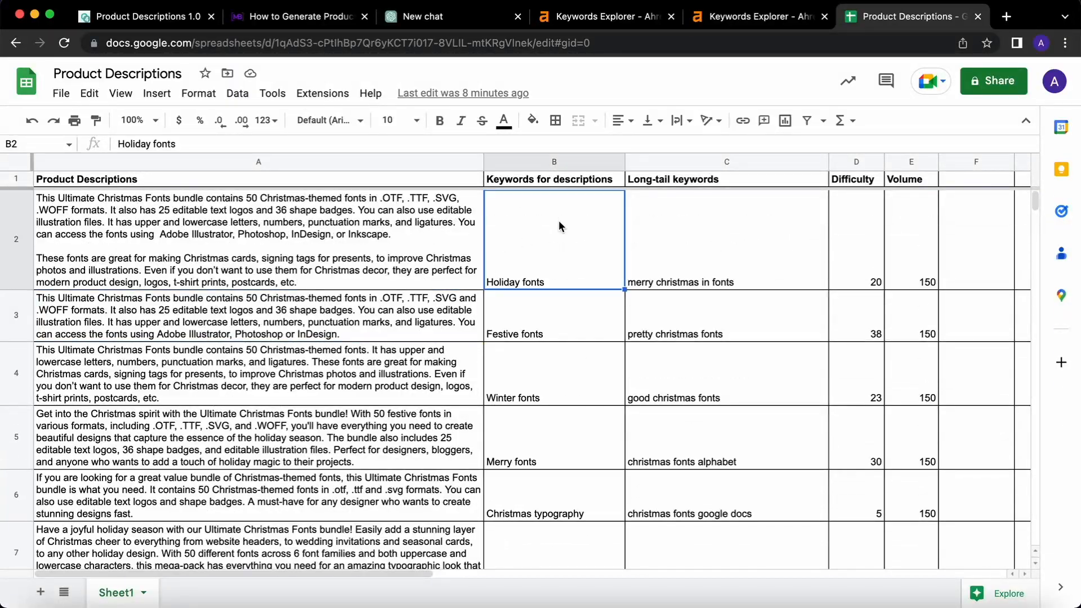